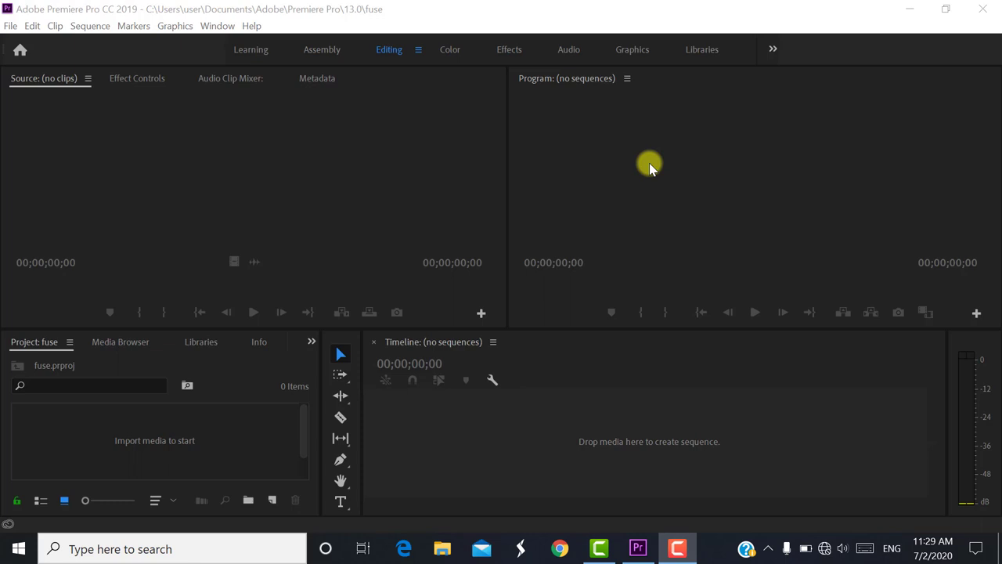
Bring Premiere forward and activate the source monitor, timeline and Project panel in turn
{"action": "left_click", "coordinate": [310, 202]}
{"action": "left_click", "coordinate": [736, 134]}
{"action": "left_click", "coordinate": [609, 402]}
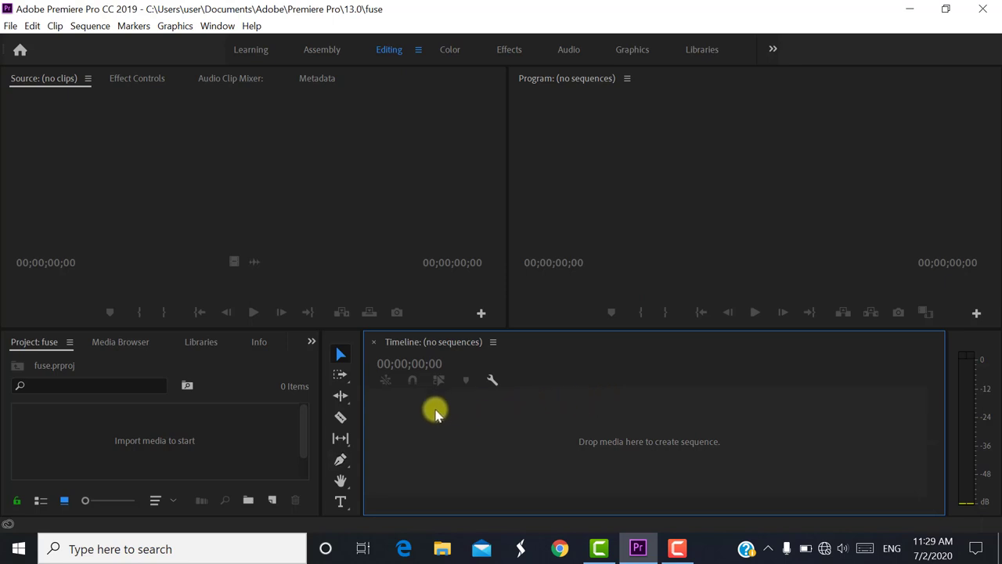
{"action": "left_click", "coordinate": [262, 423]}
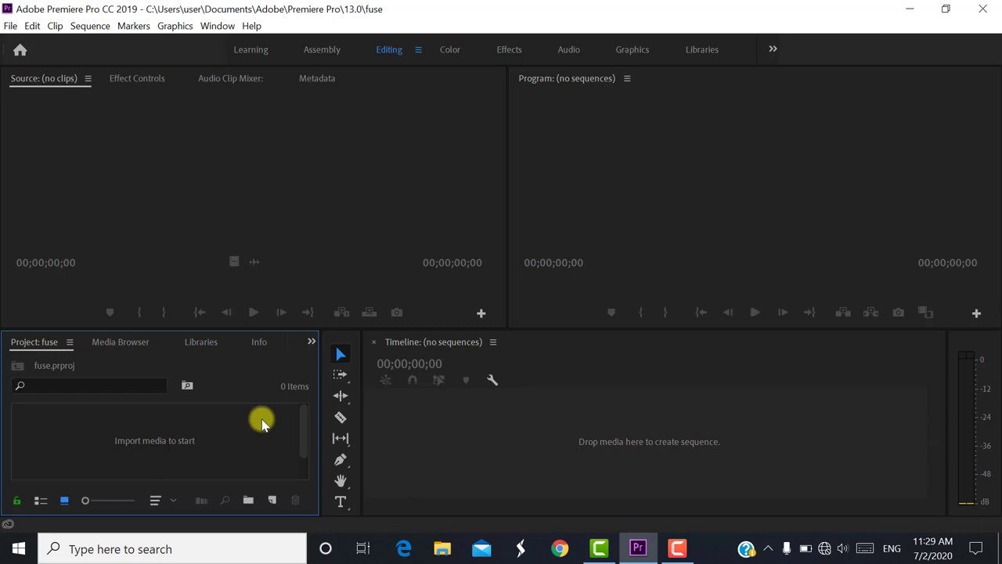
Import video.mp4 from the Desktop into the fuse project with Ctrl+I, then open File Explorer
{"action": "double_click", "coordinate": [261, 423]}
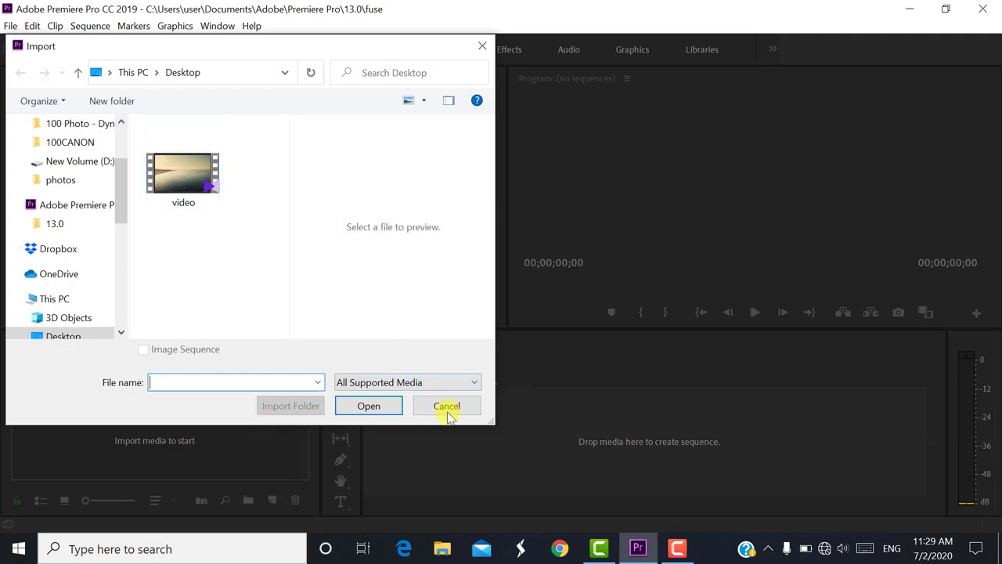
{"action": "left_click", "coordinate": [452, 410]}
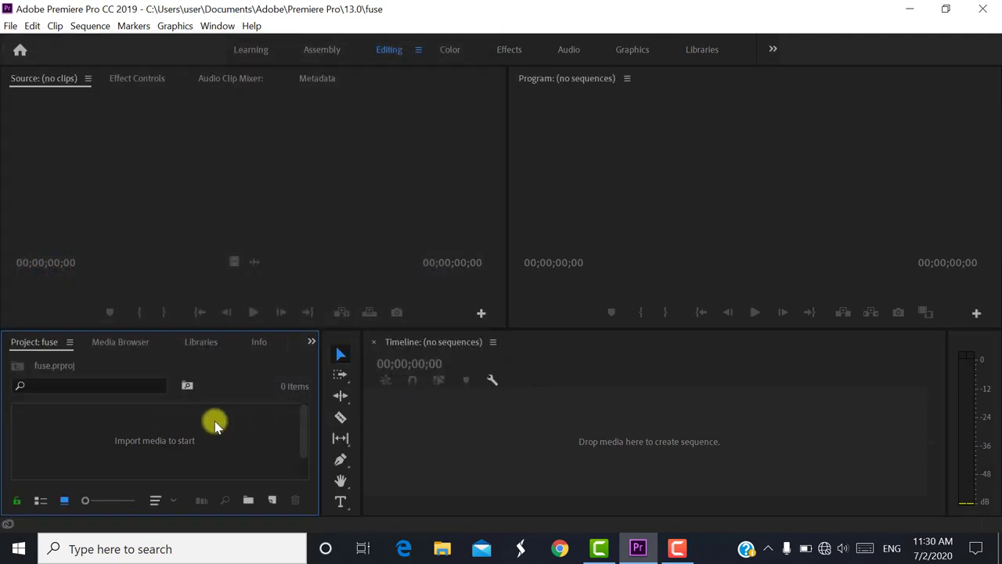
{"action": "key", "text": "ctrl+i"}
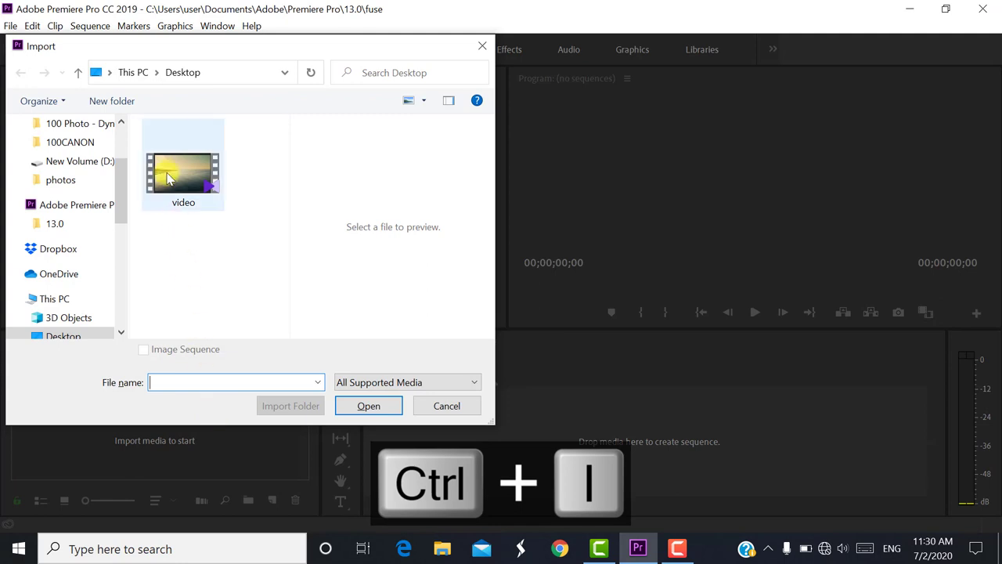
{"action": "left_click", "coordinate": [167, 178]}
{"action": "left_click", "coordinate": [368, 406]}
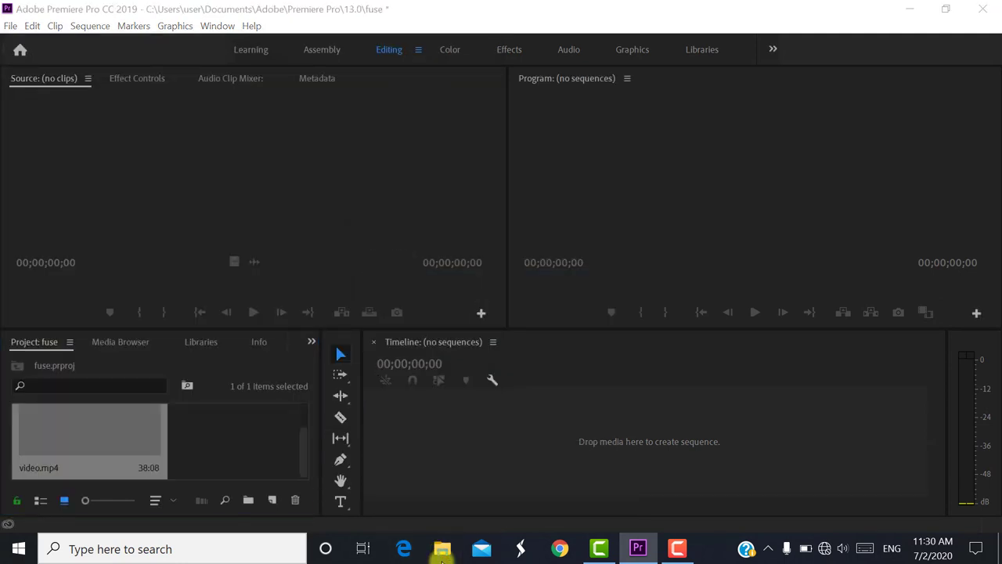
{"action": "left_click", "coordinate": [442, 552]}
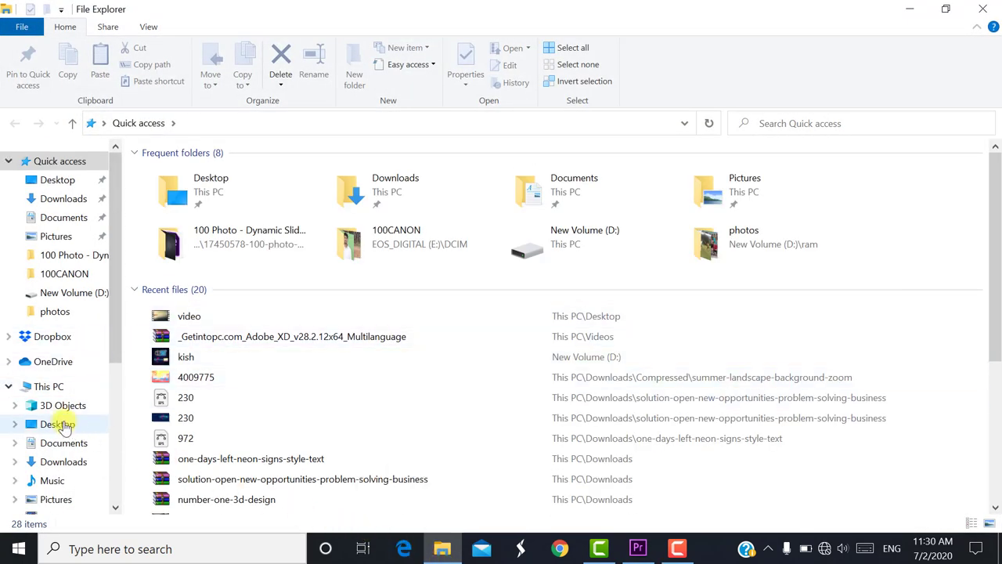
Drag video.mp4 from File Explorer's Desktop folder over to the Premiere Project panel
{"action": "left_click", "coordinate": [61, 424]}
{"action": "mouse_move", "coordinate": [177, 219]}
{"action": "left_mouse_down"}
{"action": "mouse_move", "coordinate": [379, 500]}
{"action": "mouse_move", "coordinate": [202, 438]}
{"action": "left_mouse_up"}
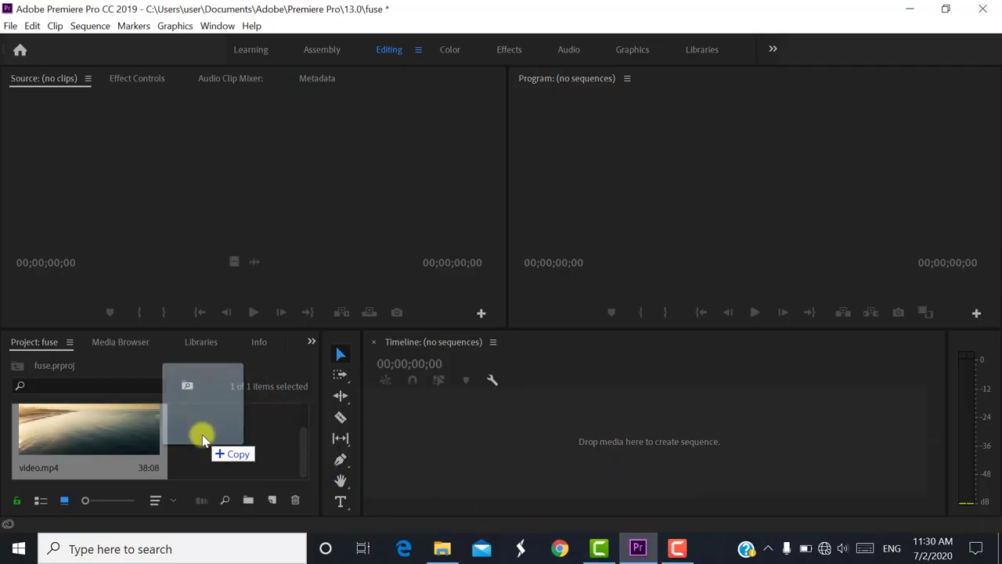
Drop video.mp4 onto the empty timeline to create the 'video' sequence with the clip on V1
{"action": "left_click_drag", "start_coordinate": [202, 439], "coordinate": [609, 461]}
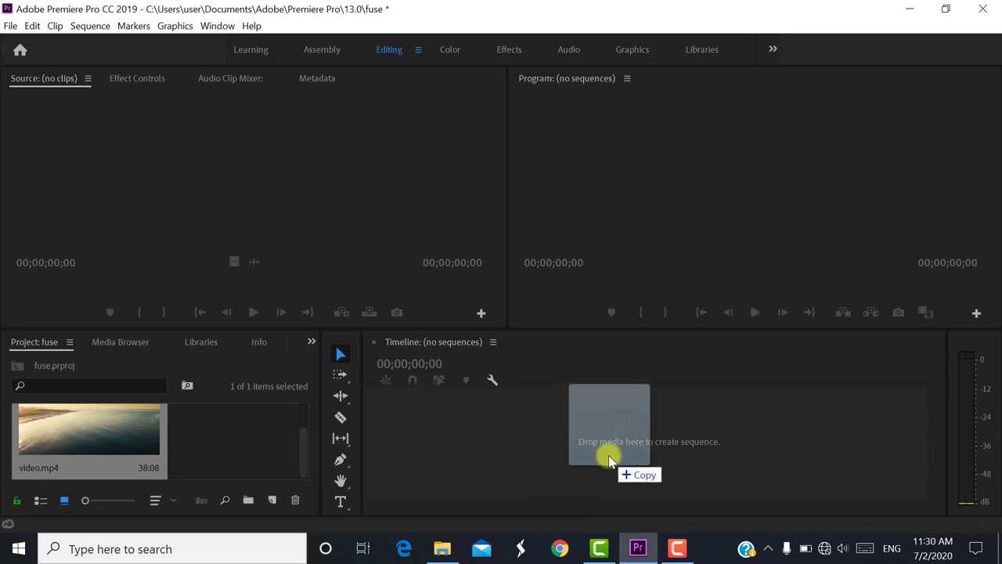
{"action": "left_click_drag", "start_coordinate": [609, 456], "coordinate": [609, 455]}
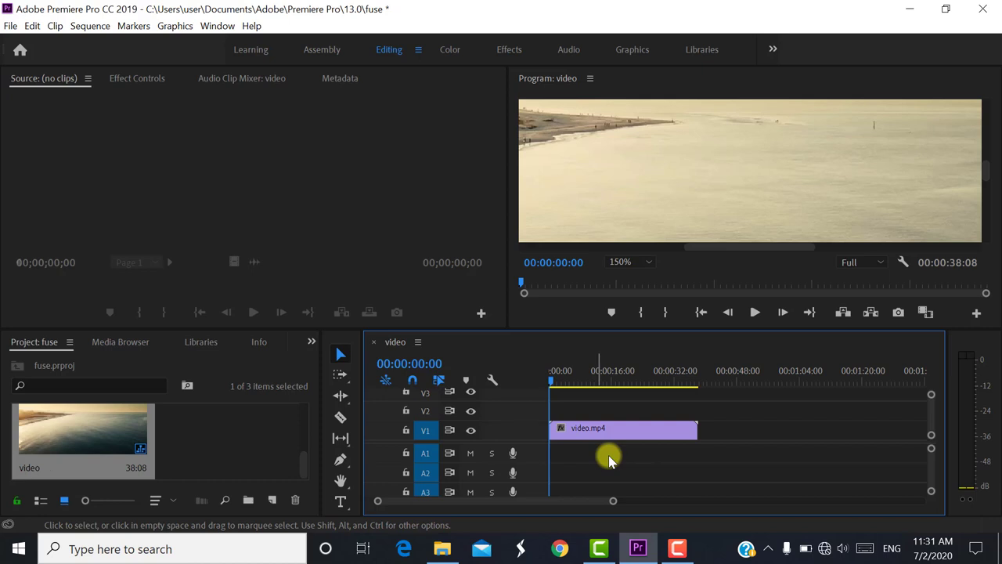
{"action": "left_click", "coordinate": [272, 501]}
{"action": "left_click", "coordinate": [284, 308]}
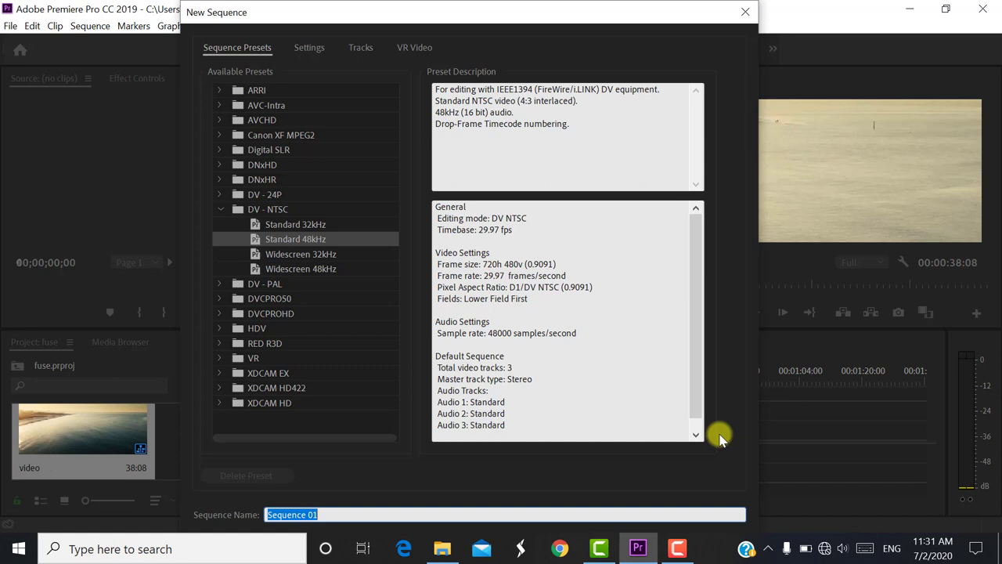
{"action": "left_click", "coordinate": [219, 329]}
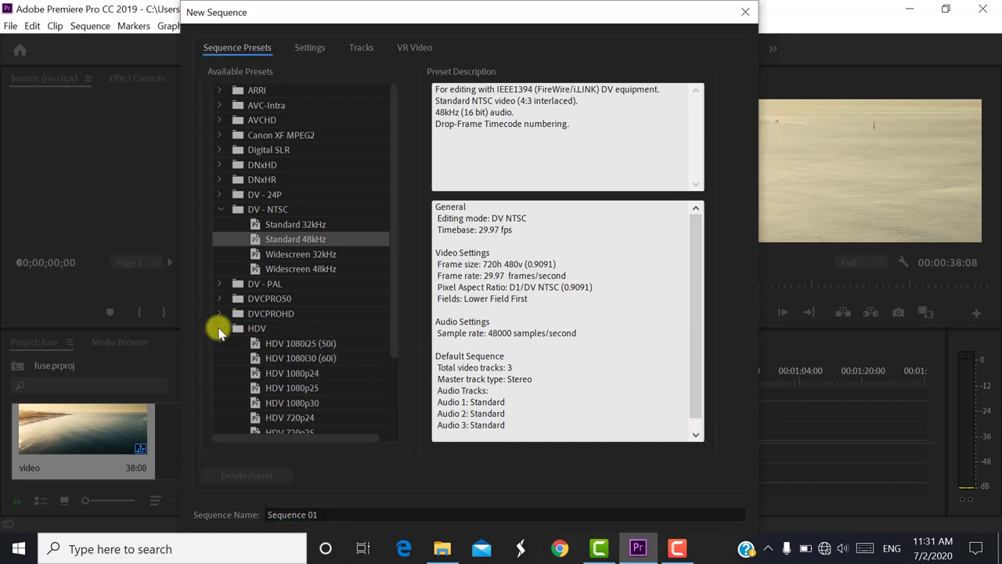
{"action": "scroll", "coordinate": [219, 332], "scroll_direction": "down", "scroll_amount": 1}
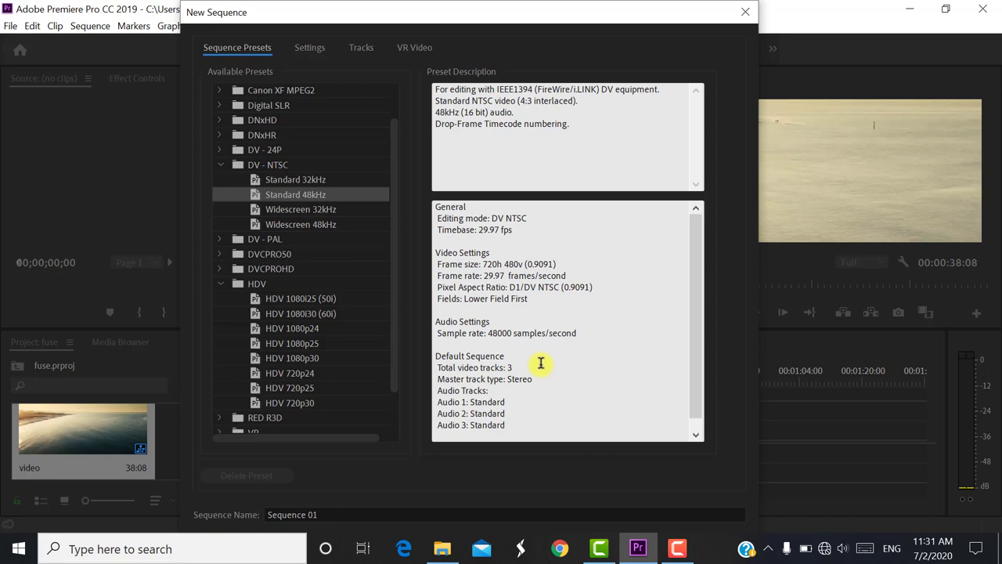
{"action": "left_click", "coordinate": [745, 11]}
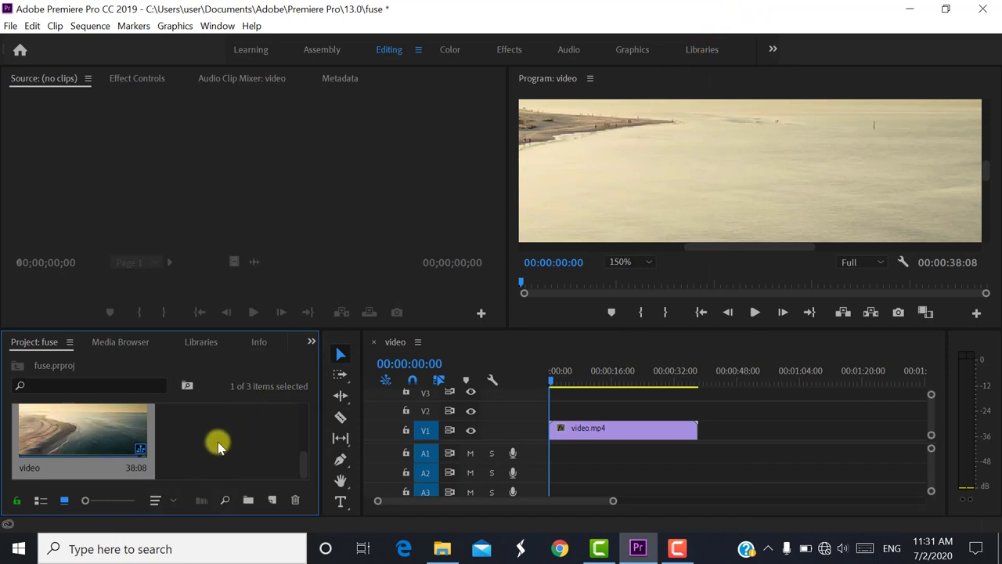
Load the beach clip into the Source monitor and mark an in point at 00:00:04:12
{"action": "left_click", "coordinate": [155, 165]}
{"action": "left_click", "coordinate": [89, 439]}
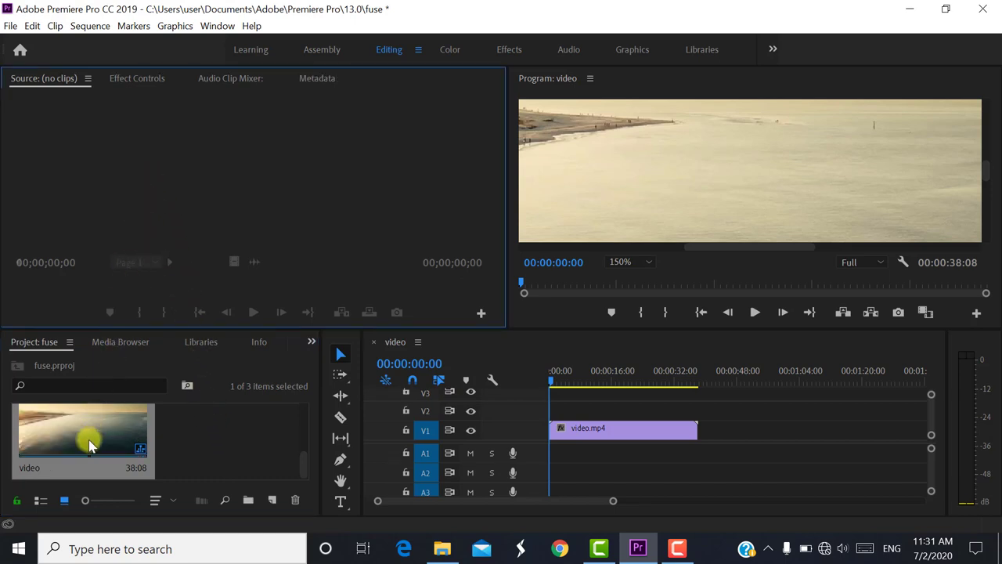
{"action": "double_click", "coordinate": [94, 419]}
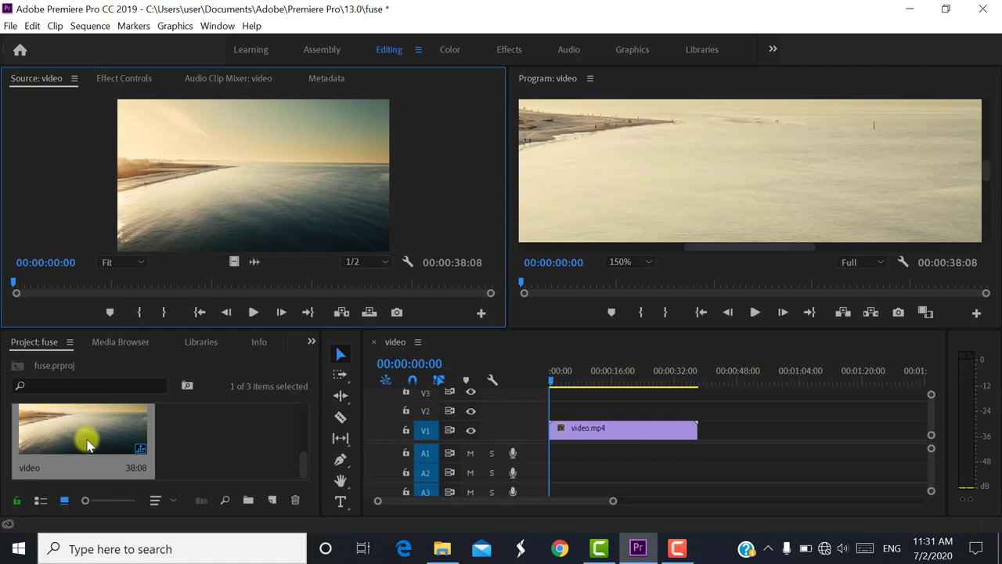
{"action": "left_click", "coordinate": [252, 316]}
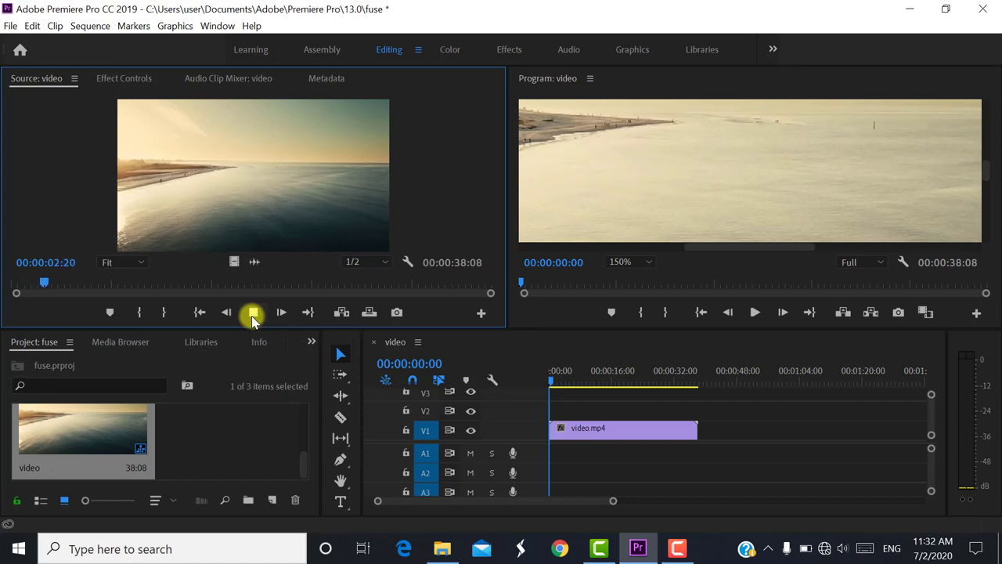
{"action": "left_click", "coordinate": [253, 316]}
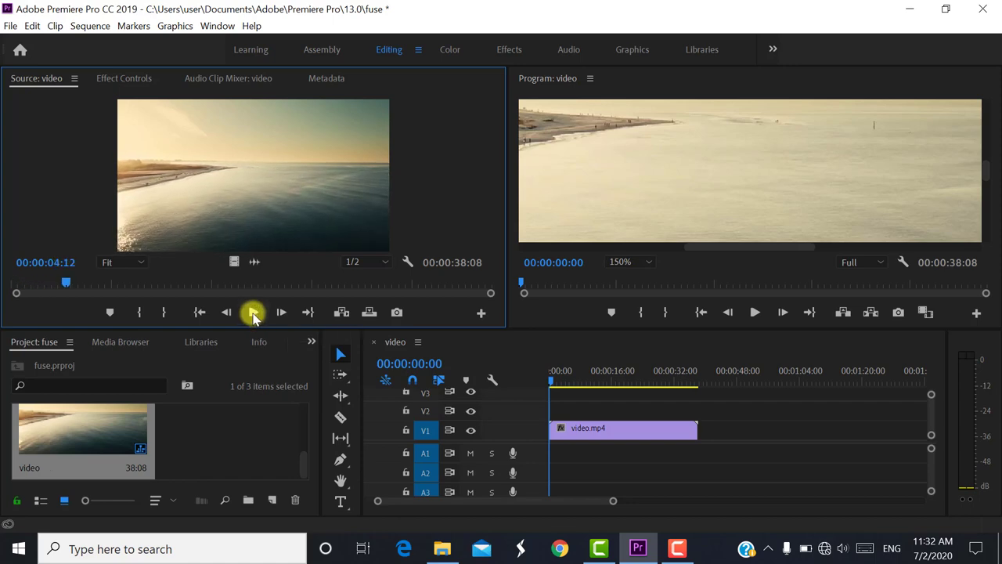
{"action": "left_click", "coordinate": [141, 313]}
Play on to 00:00:05:28 and mark the out point there
{"action": "left_click", "coordinate": [262, 313]}
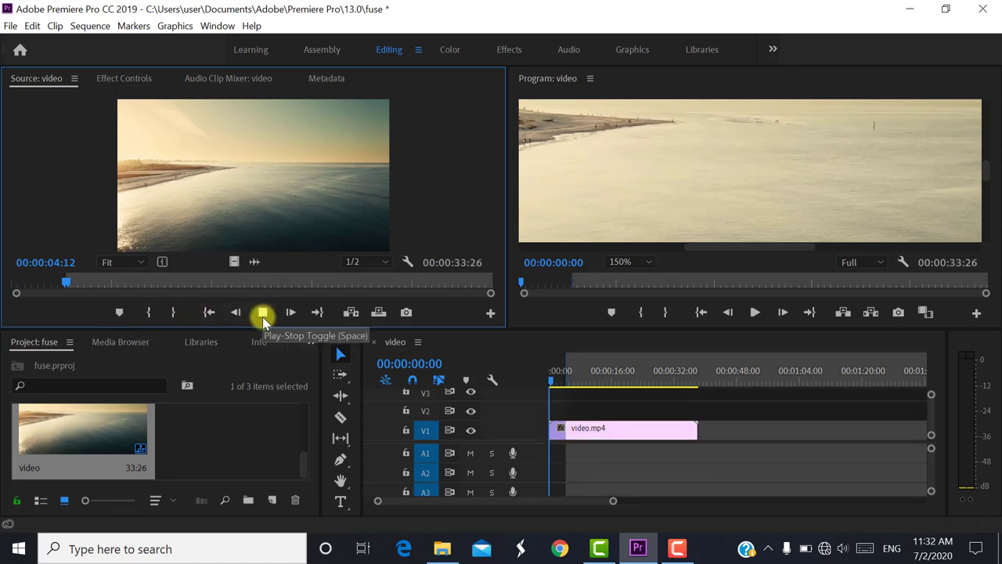
{"action": "left_click", "coordinate": [263, 313]}
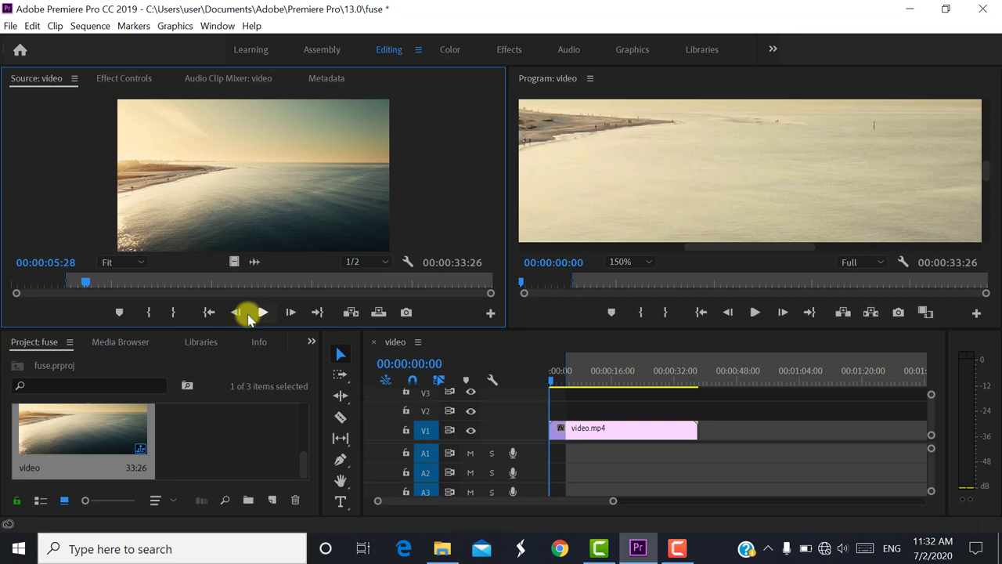
{"action": "left_click", "coordinate": [167, 314]}
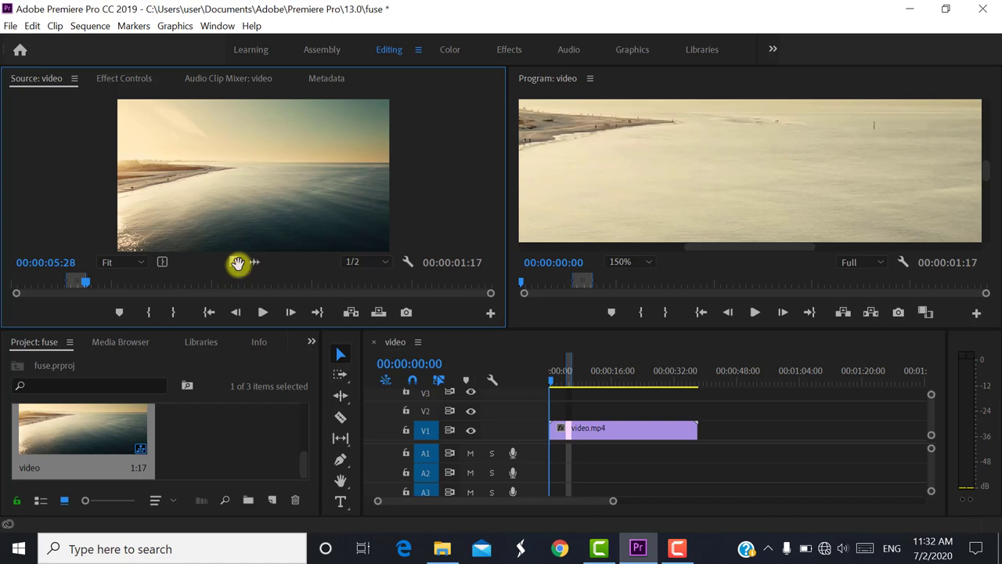
{"action": "left_click_drag", "start_coordinate": [237, 263], "coordinate": [678, 414]}
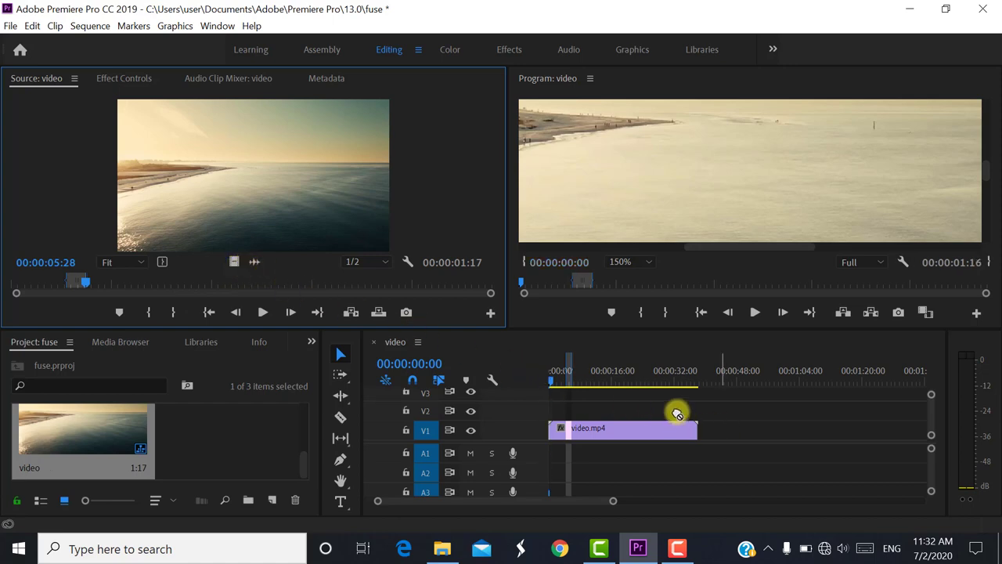
{"action": "left_click_drag", "start_coordinate": [678, 413], "coordinate": [619, 430]}
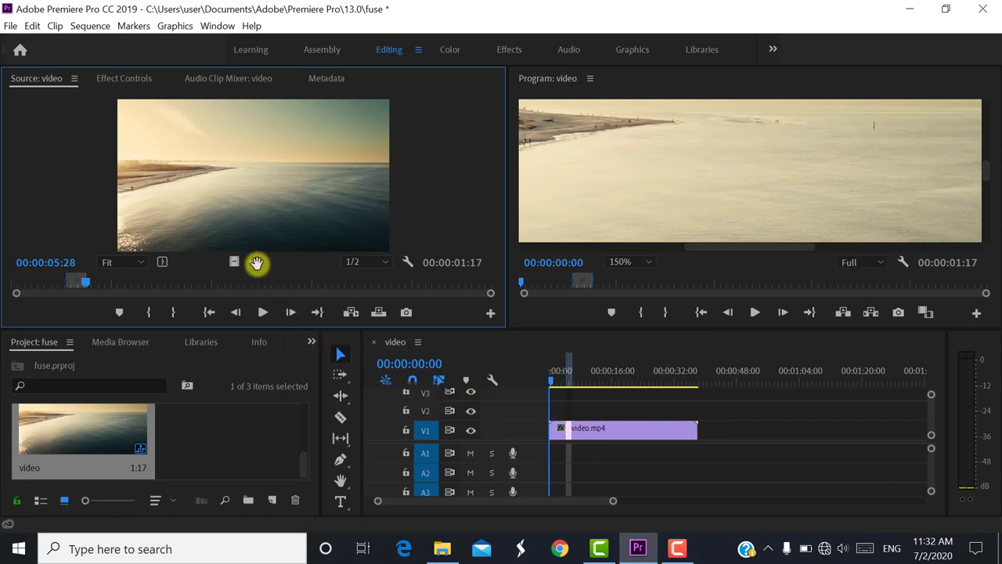
{"action": "left_click_drag", "start_coordinate": [254, 259], "coordinate": [577, 477]}
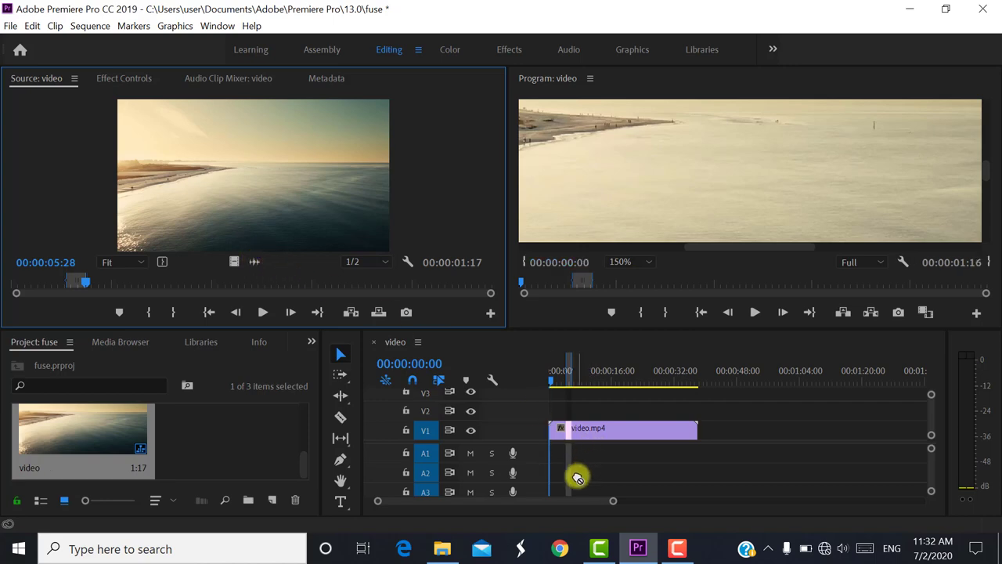
{"action": "left_click_drag", "start_coordinate": [577, 478], "coordinate": [579, 480]}
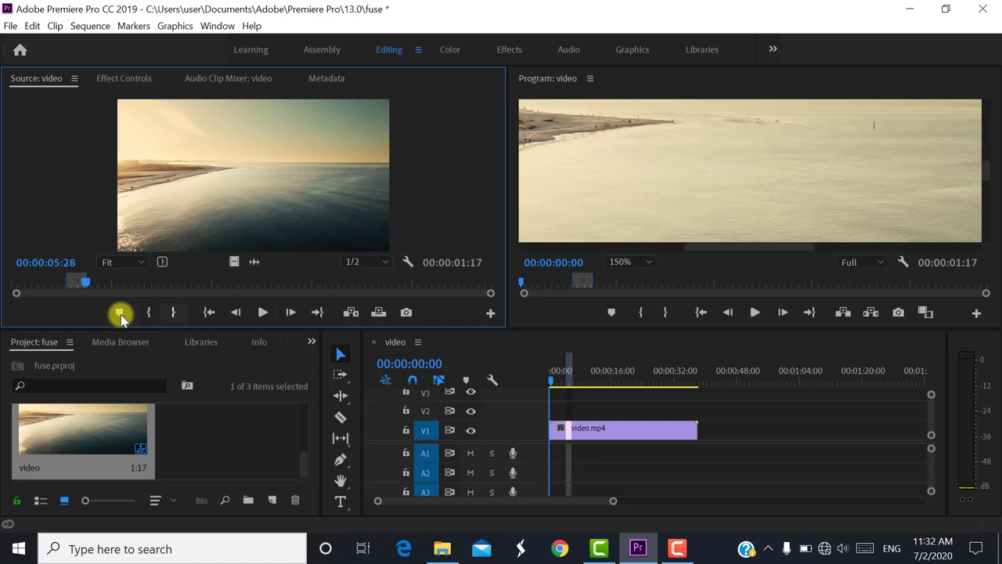
{"action": "left_click", "coordinate": [209, 313]}
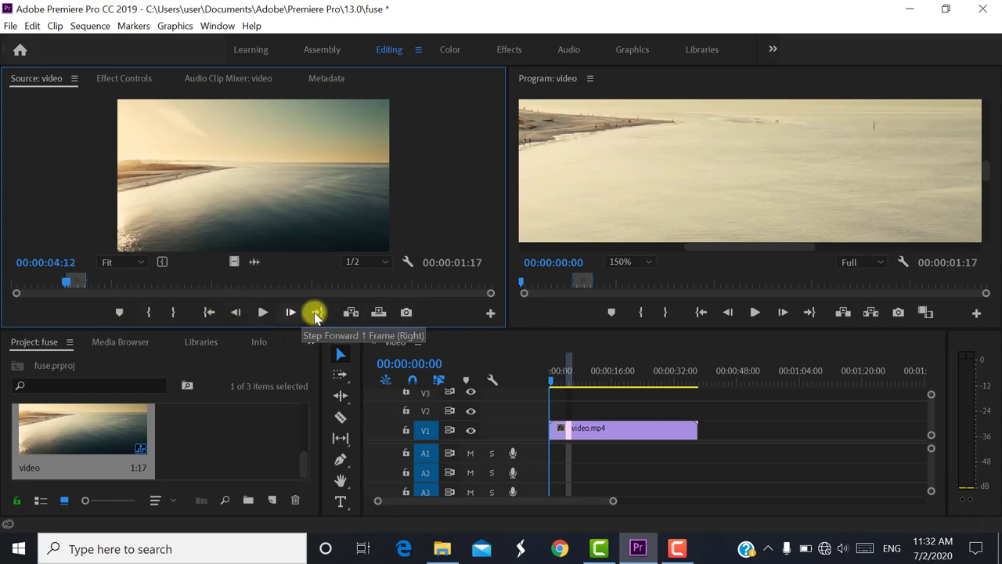
{"action": "left_click", "coordinate": [316, 313]}
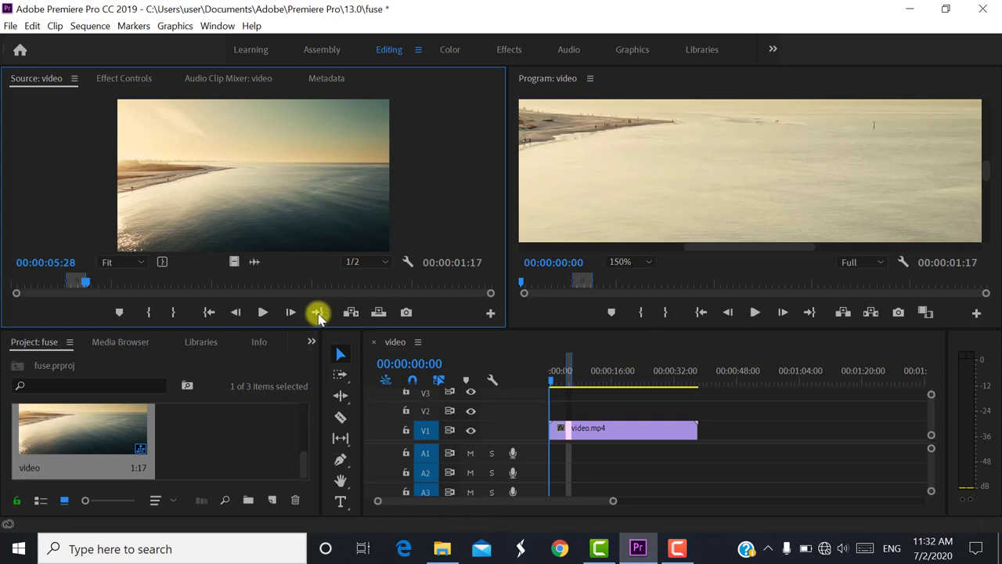
{"action": "left_click", "coordinate": [734, 436]}
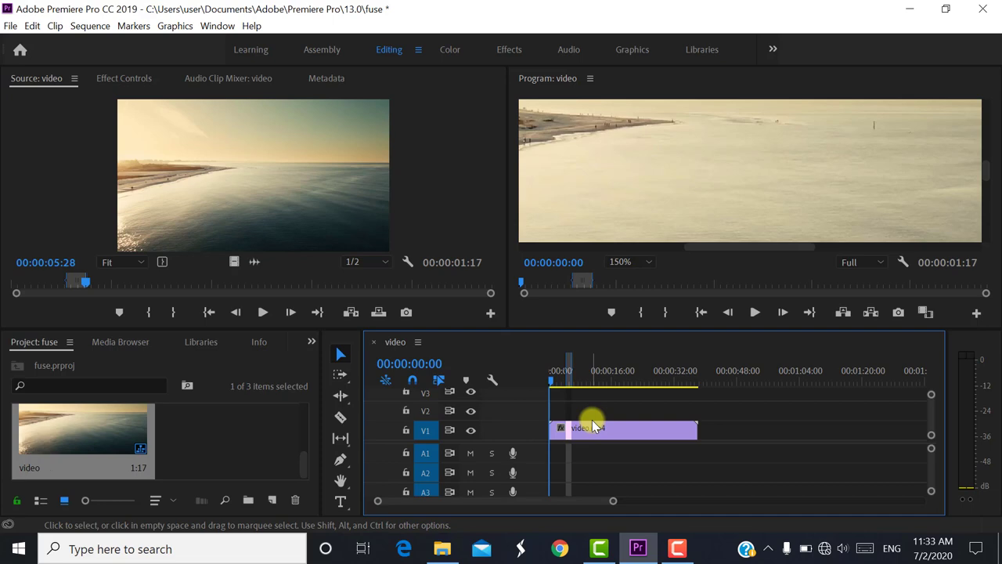
Maximize the timeline, zoom it, and scrub the playhead to 00:00:07:03
{"action": "key", "text": "grave"}
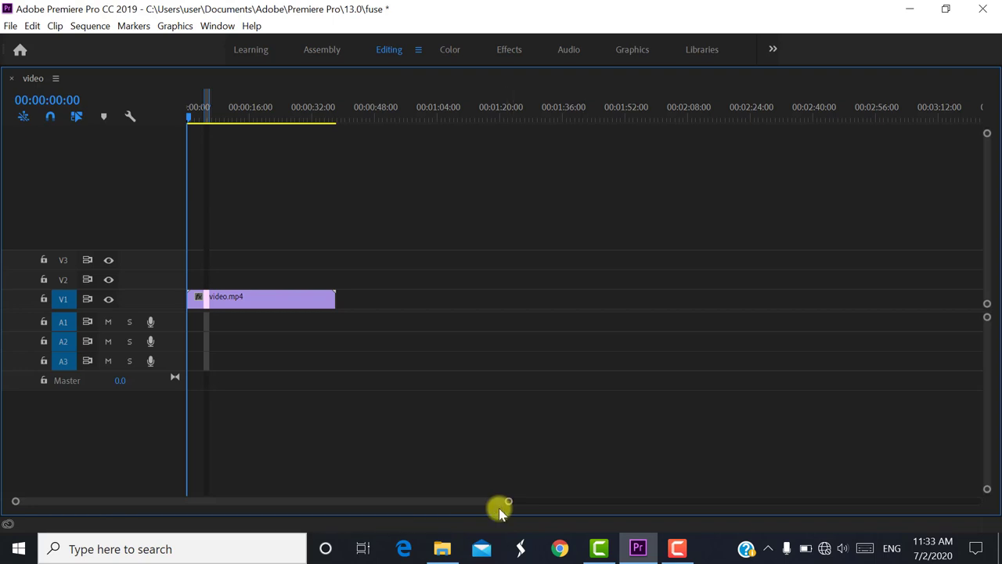
{"action": "mouse_move", "coordinate": [508, 501]}
{"action": "left_mouse_down"}
{"action": "mouse_move", "coordinate": [342, 505]}
{"action": "mouse_move", "coordinate": [364, 505]}
{"action": "left_mouse_up"}
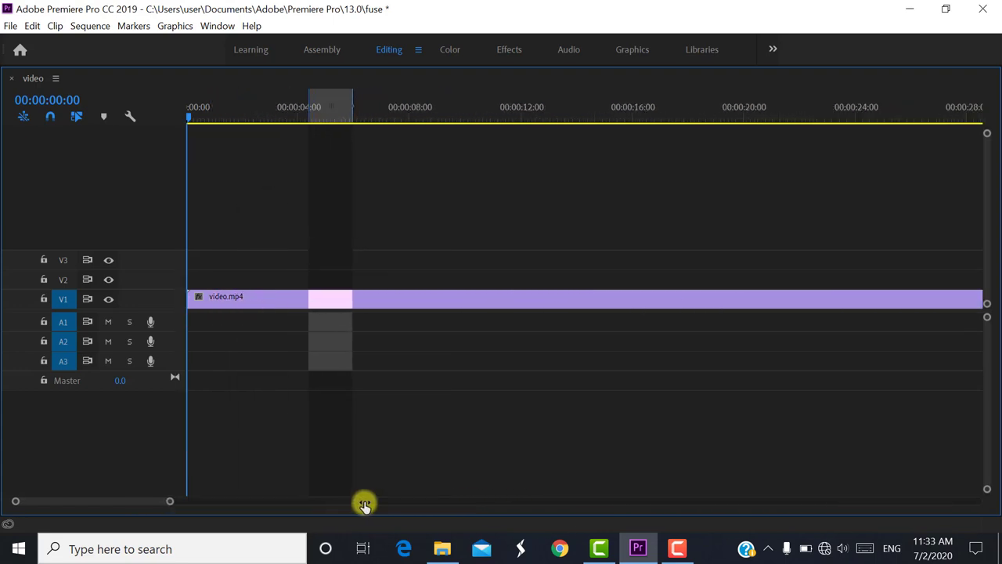
{"action": "left_click", "coordinate": [415, 114]}
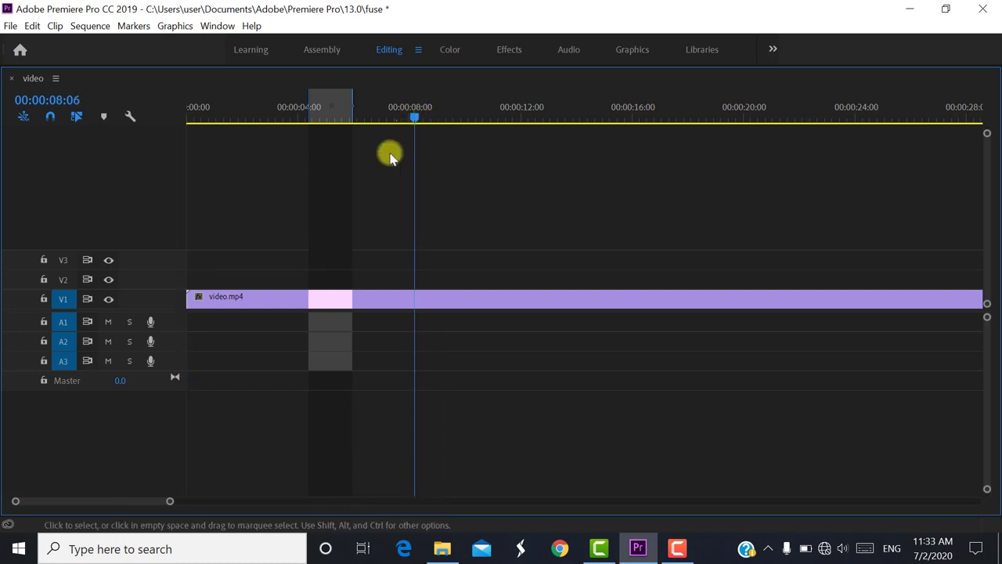
{"action": "left_click_drag", "start_coordinate": [170, 503], "coordinate": [571, 505]}
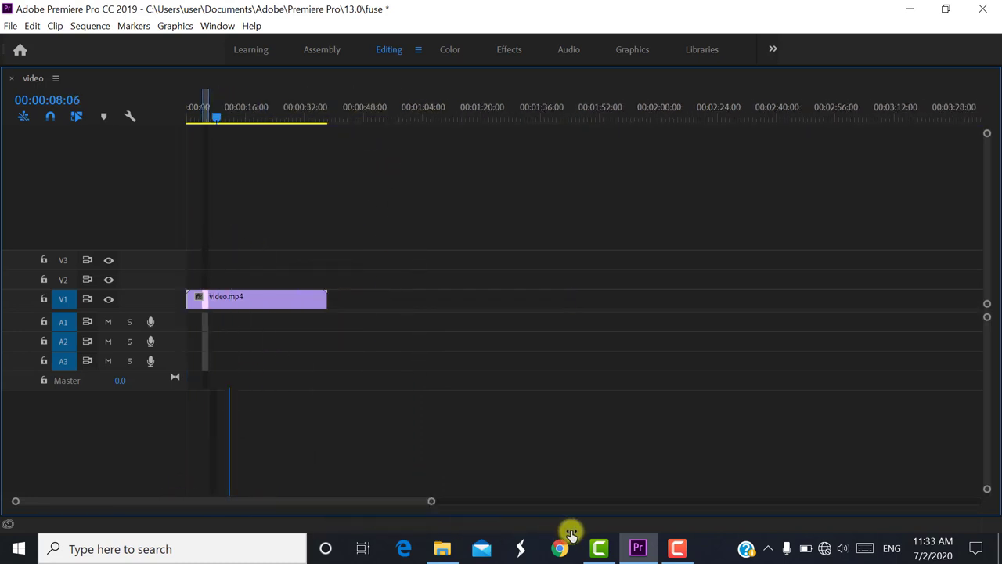
{"action": "left_click", "coordinate": [210, 117]}
{"action": "left_click_drag", "start_coordinate": [209, 117], "coordinate": [209, 117]}
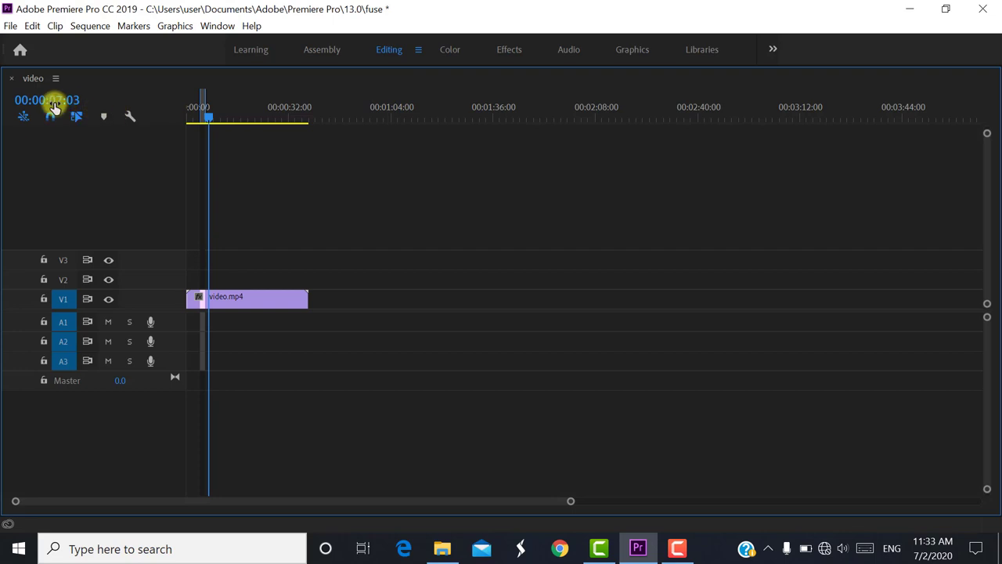
Advance the playhead to about 14 seconds, switch off V1's output, and restore the Editing layout
{"action": "left_click_drag", "start_coordinate": [54, 106], "coordinate": [282, 164]}
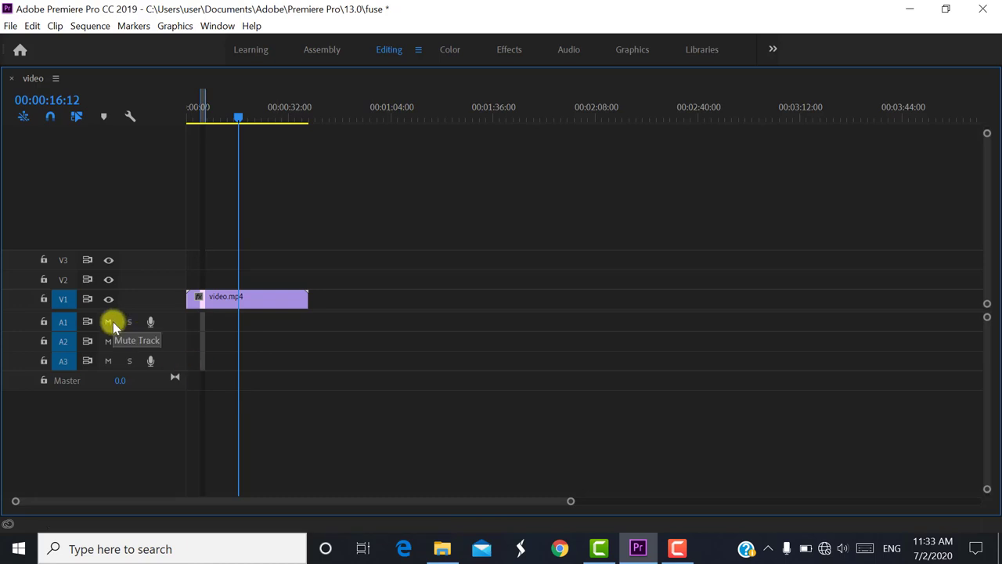
{"action": "left_click", "coordinate": [109, 299]}
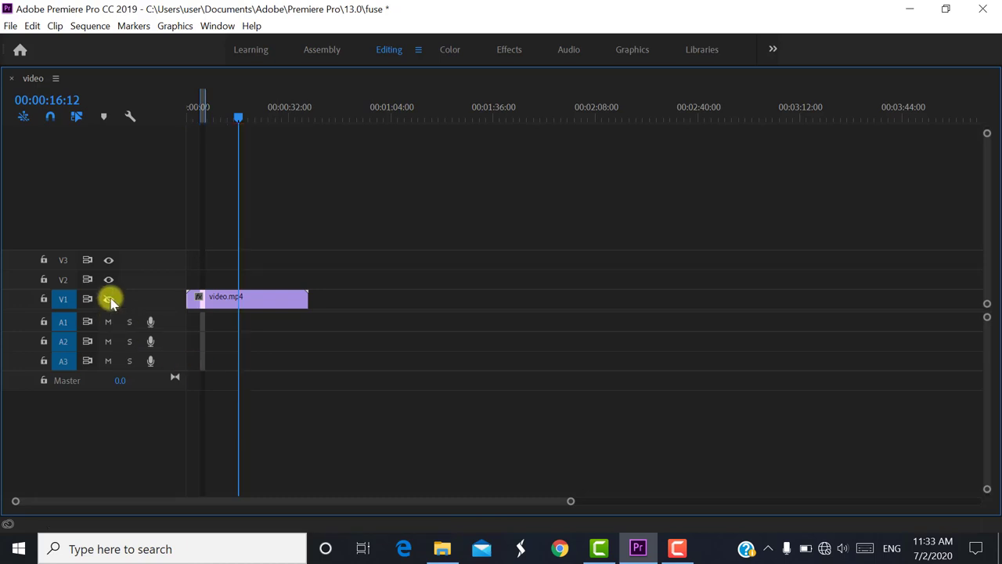
{"action": "key", "text": "grave"}
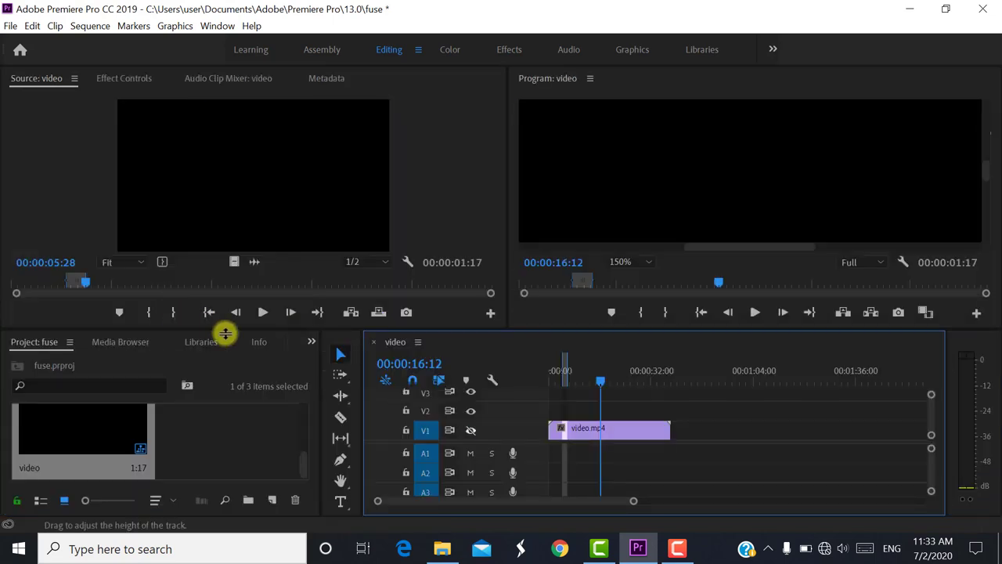
Toggle V1's track output on, off and on again to compare the beach footage
{"action": "left_click", "coordinate": [469, 430]}
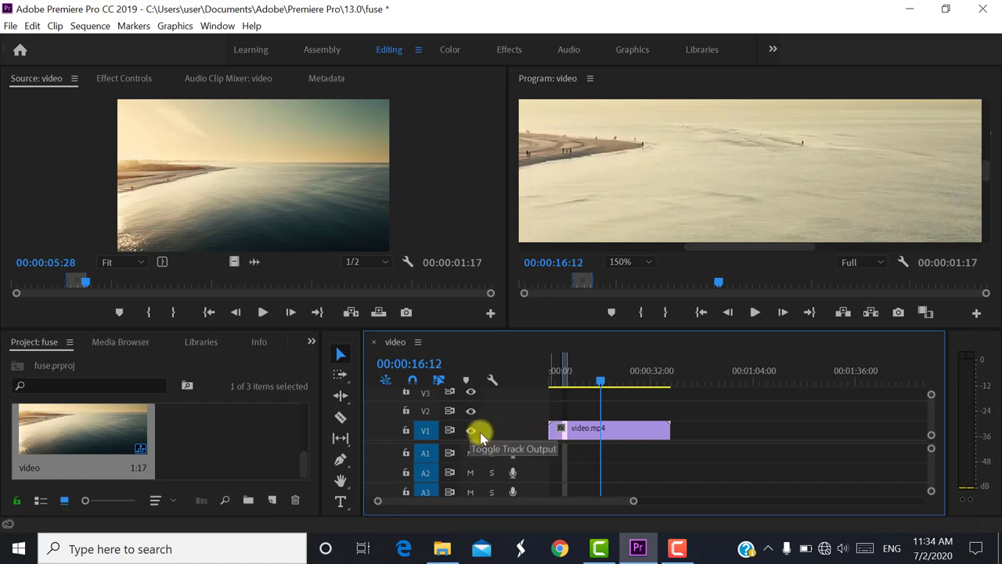
{"action": "left_click", "coordinate": [471, 430]}
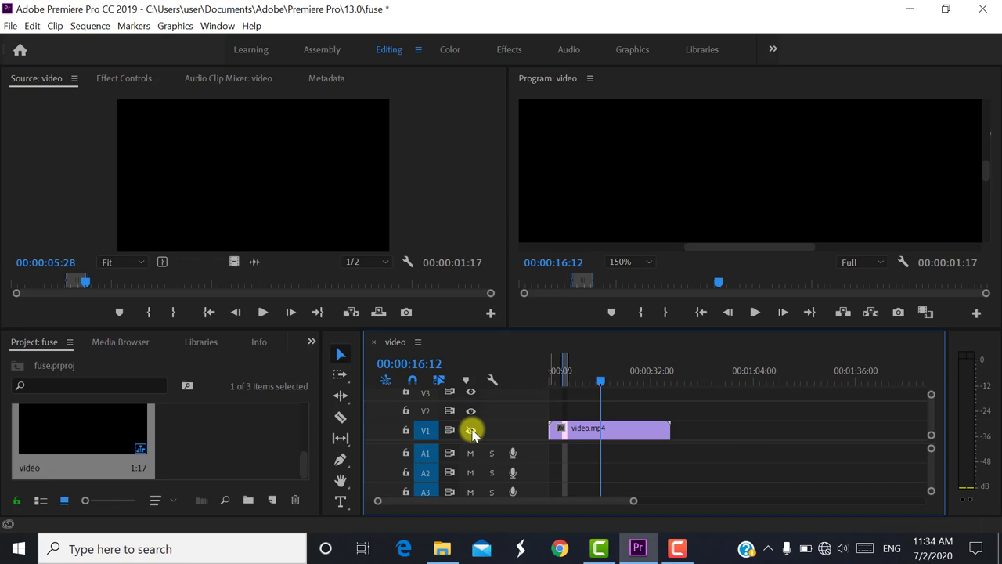
{"action": "left_click", "coordinate": [470, 430]}
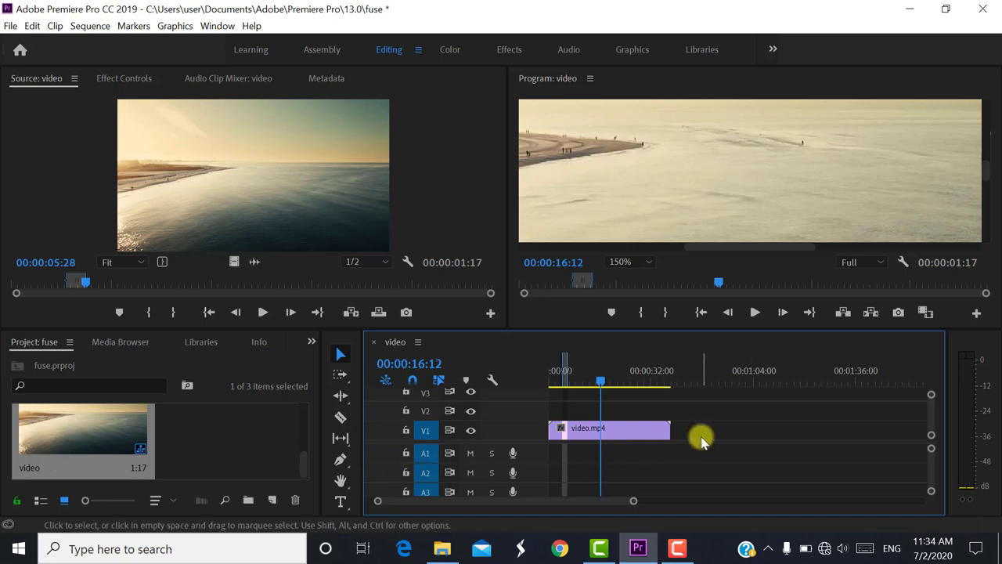
Maximize the Program monitor and play the beach clip on to 00:00:19:20
{"action": "key", "text": "space"}
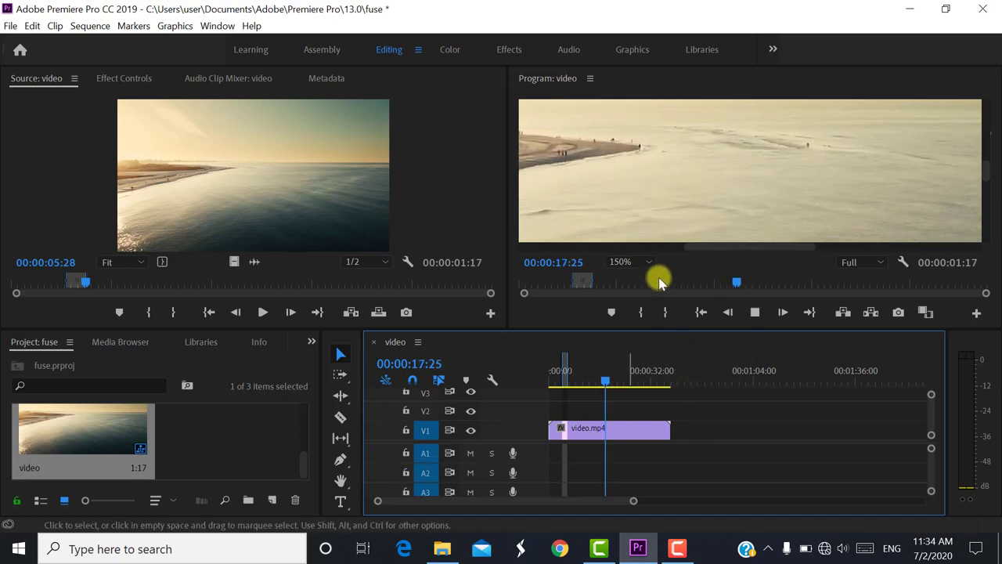
{"action": "key", "text": "space"}
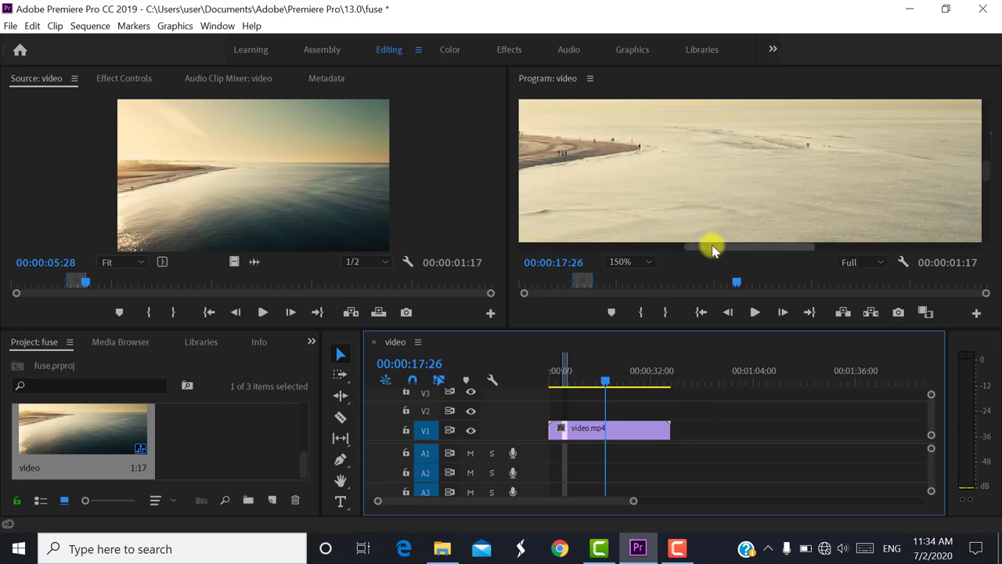
{"action": "left_click", "coordinate": [669, 150]}
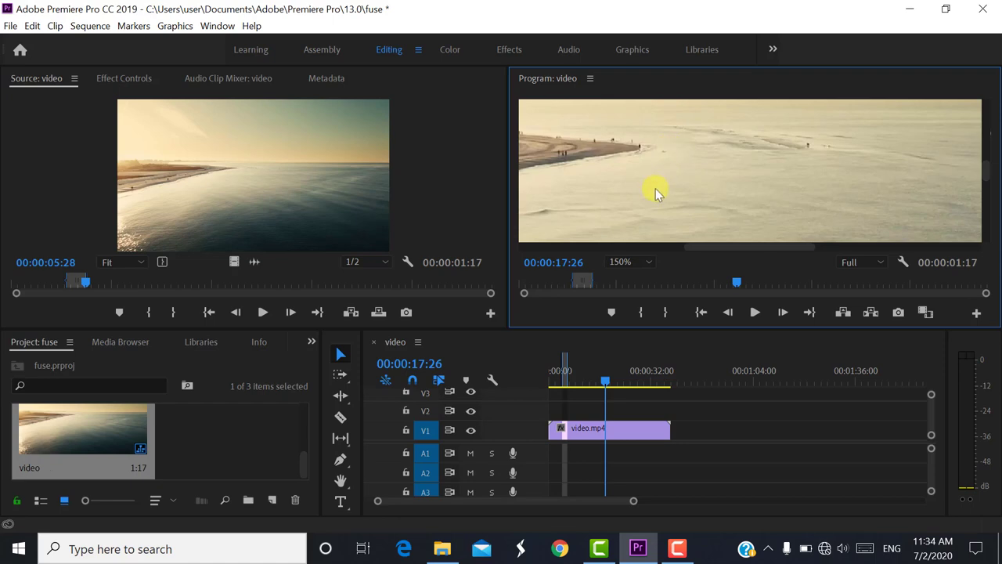
{"action": "key", "text": "grave"}
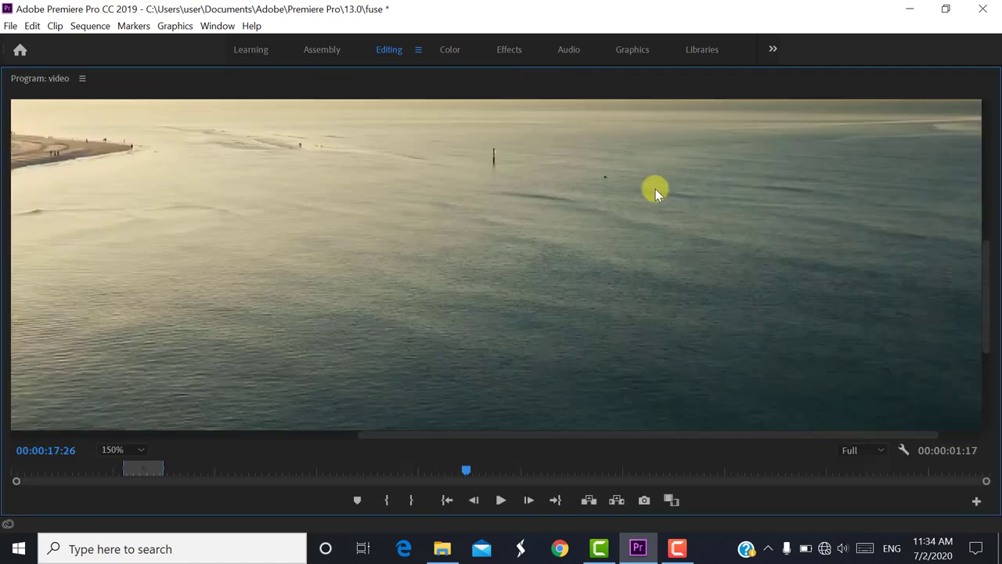
{"action": "key", "text": "space"}
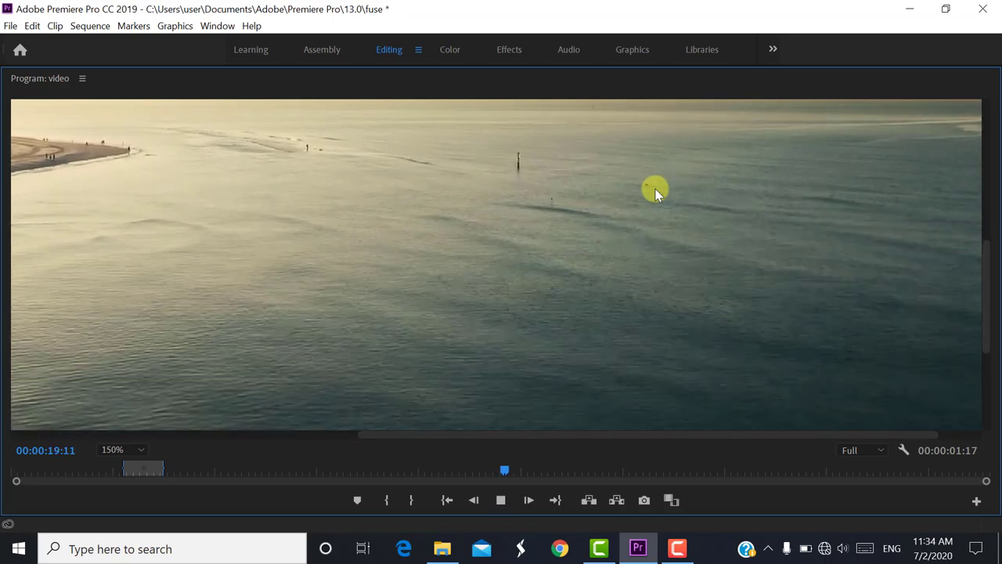
{"action": "key", "text": "space"}
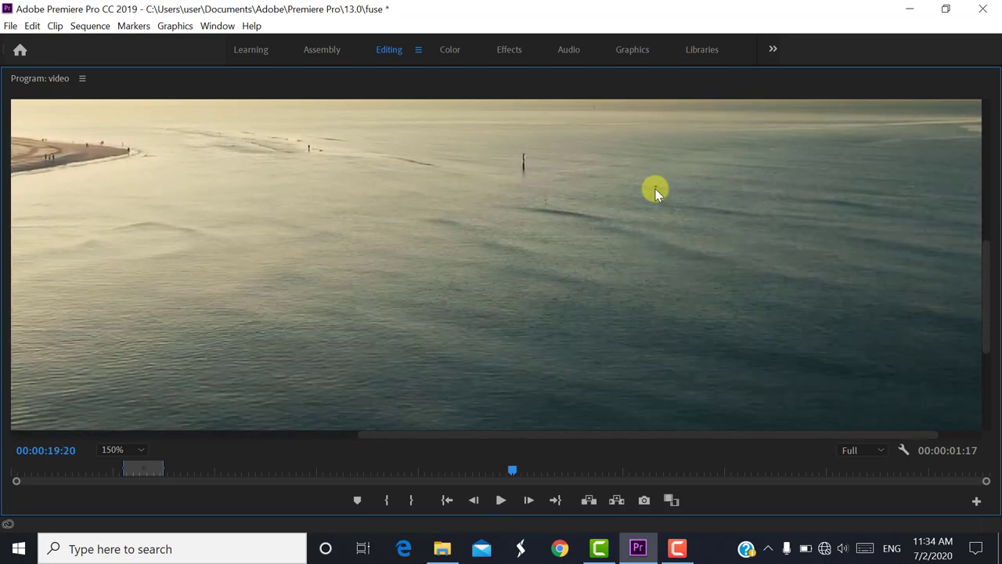
{"action": "left_click", "coordinate": [133, 451]}
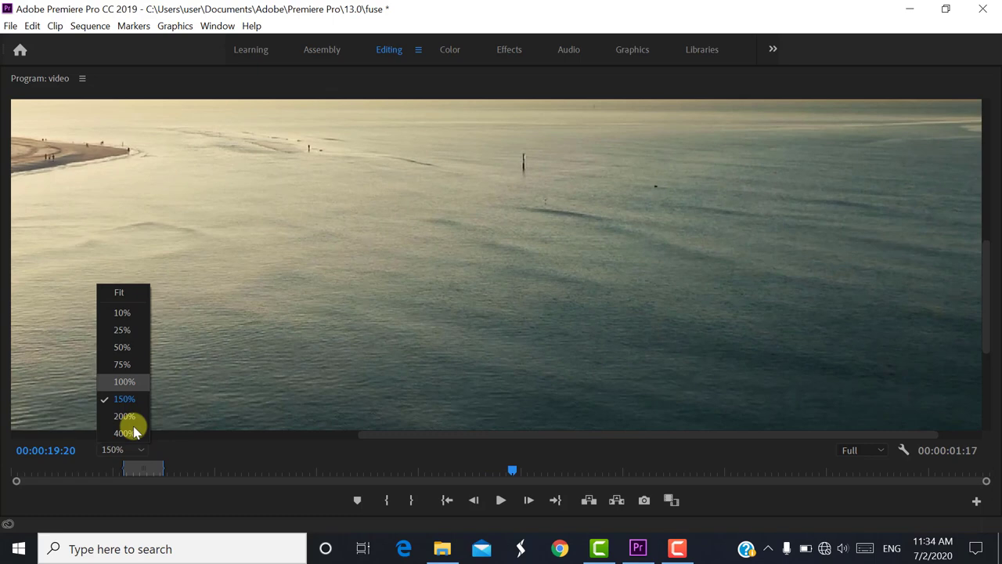
Set the Program monitor zoom to Fit and play on to 00:00:23:24
{"action": "left_click", "coordinate": [134, 294]}
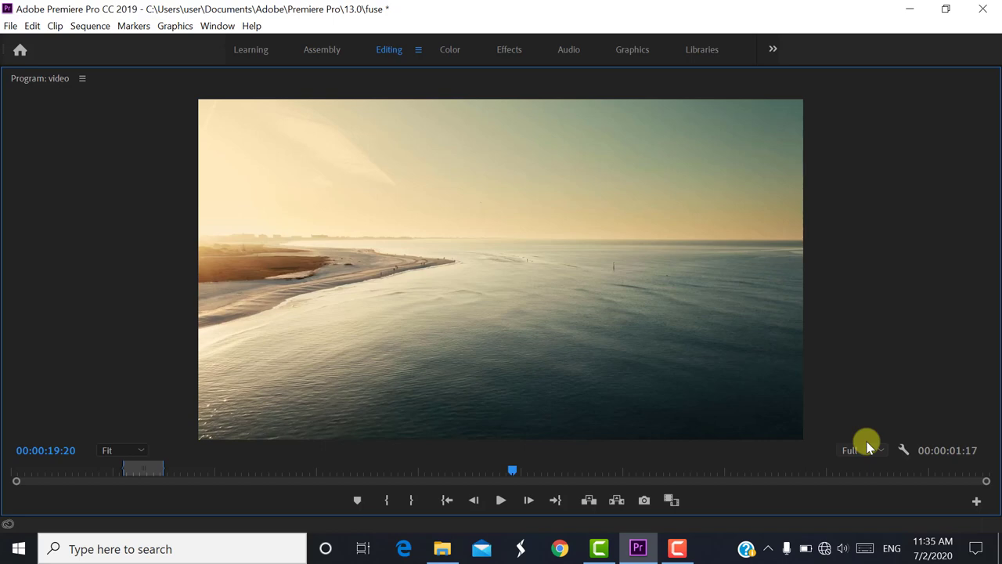
{"action": "key", "text": "space"}
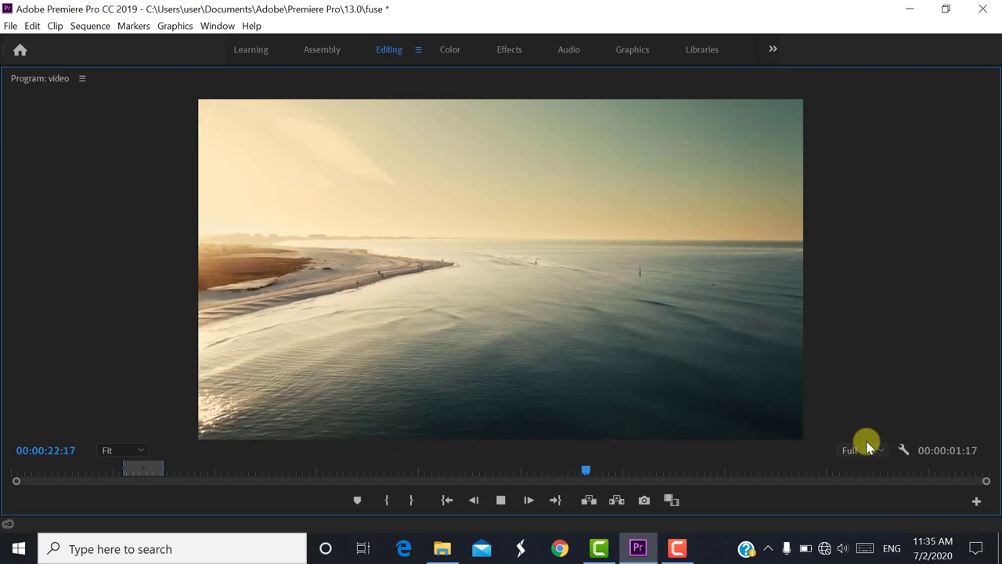
{"action": "key", "text": "space"}
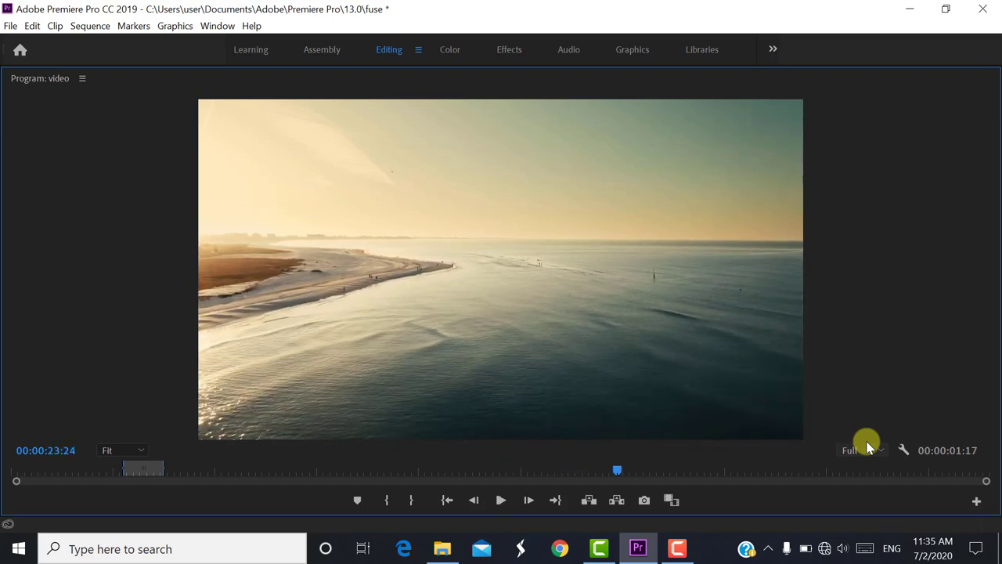
Set playback resolution to 1/2, review the options, and un-maximize the Program monitor
{"action": "left_click", "coordinate": [871, 448]}
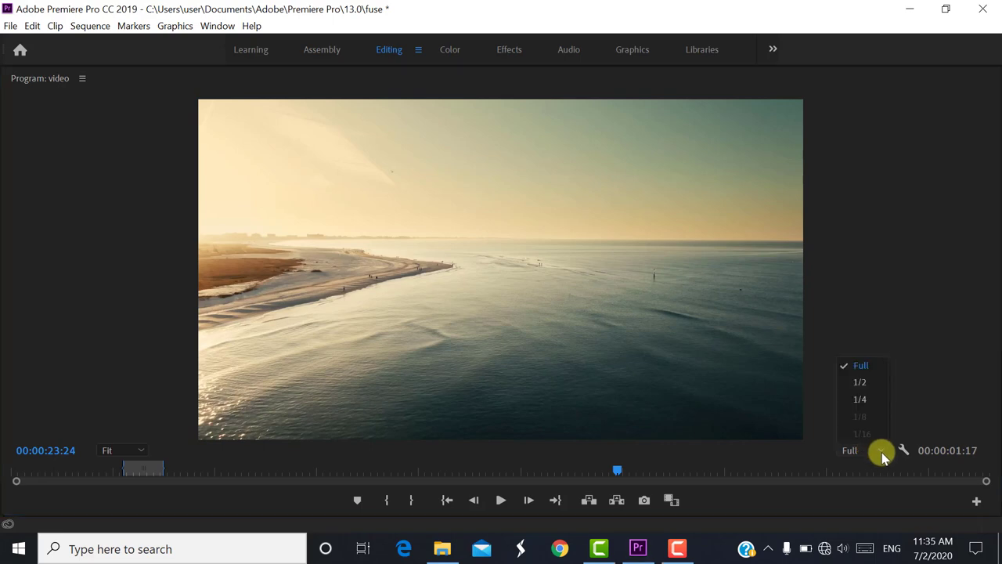
{"action": "left_click", "coordinate": [865, 385]}
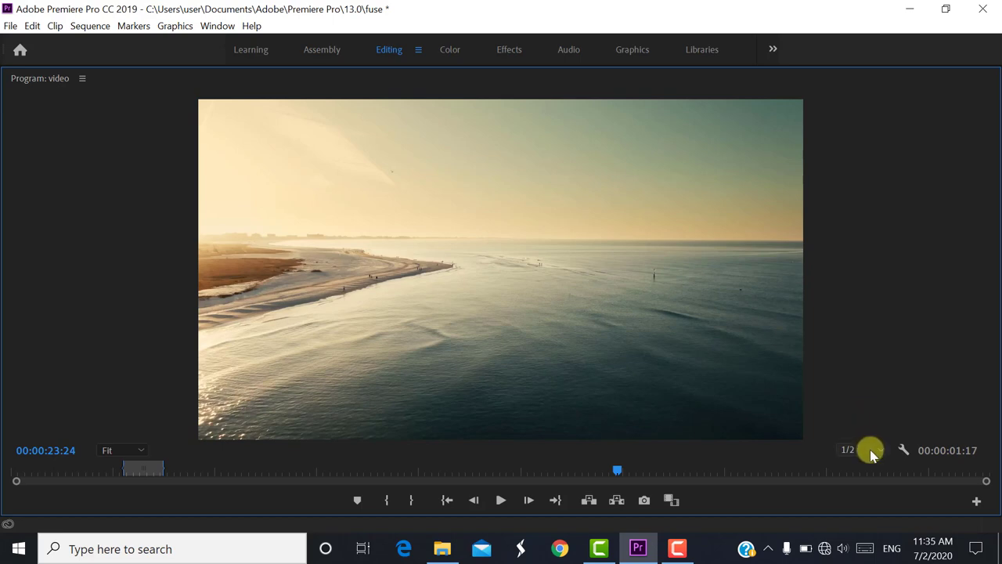
{"action": "left_click", "coordinate": [866, 449]}
{"action": "left_click", "coordinate": [867, 380]}
{"action": "key", "text": "grave"}
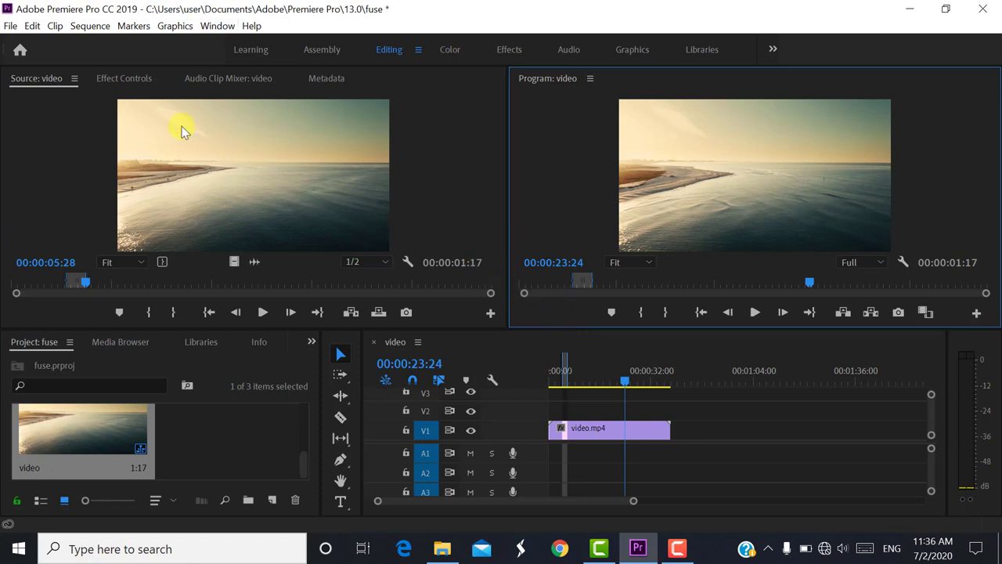
{"action": "left_click", "coordinate": [20, 52]}
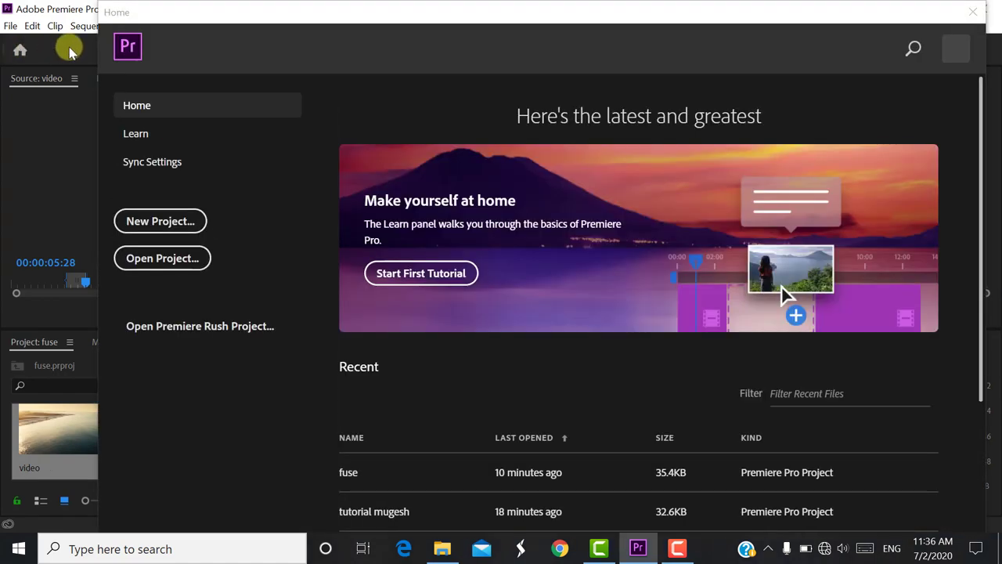
{"action": "left_click_drag", "start_coordinate": [633, 18], "coordinate": [619, 9]}
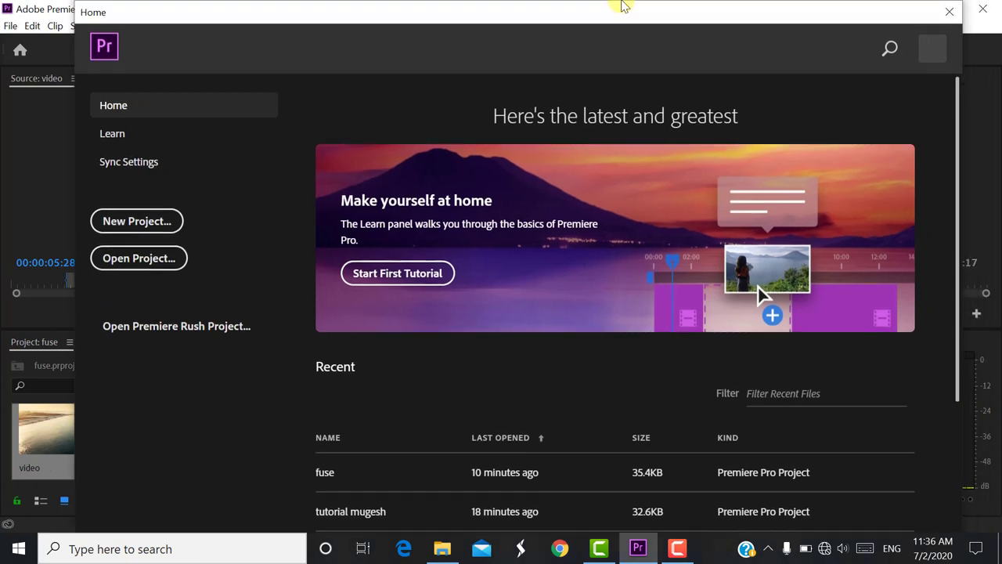
{"action": "scroll", "coordinate": [623, 8], "scroll_direction": "down", "scroll_amount": 3}
{"action": "scroll", "coordinate": [622, 8], "scroll_direction": "down", "scroll_amount": 2}
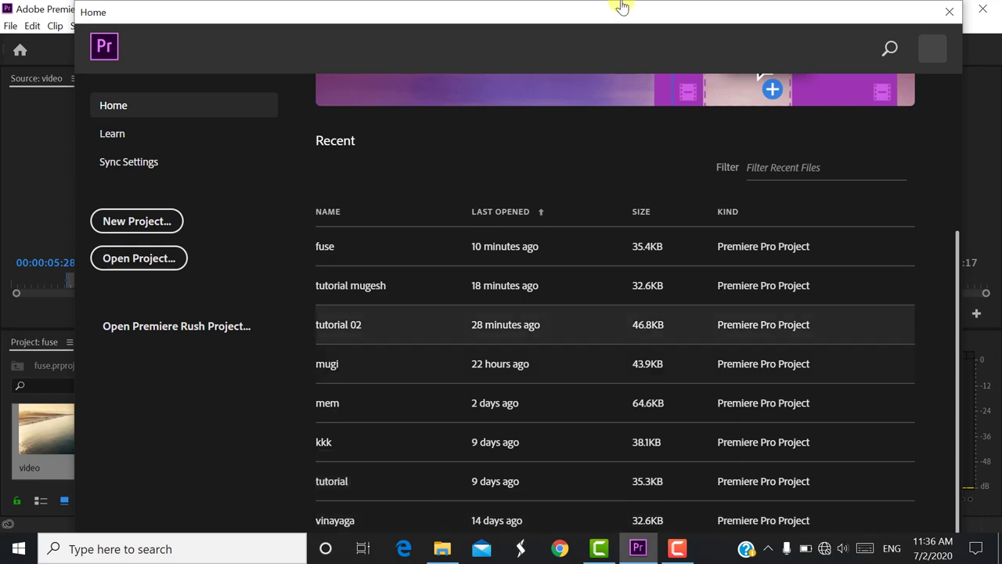
{"action": "scroll", "coordinate": [622, 6], "scroll_direction": "up", "scroll_amount": 2}
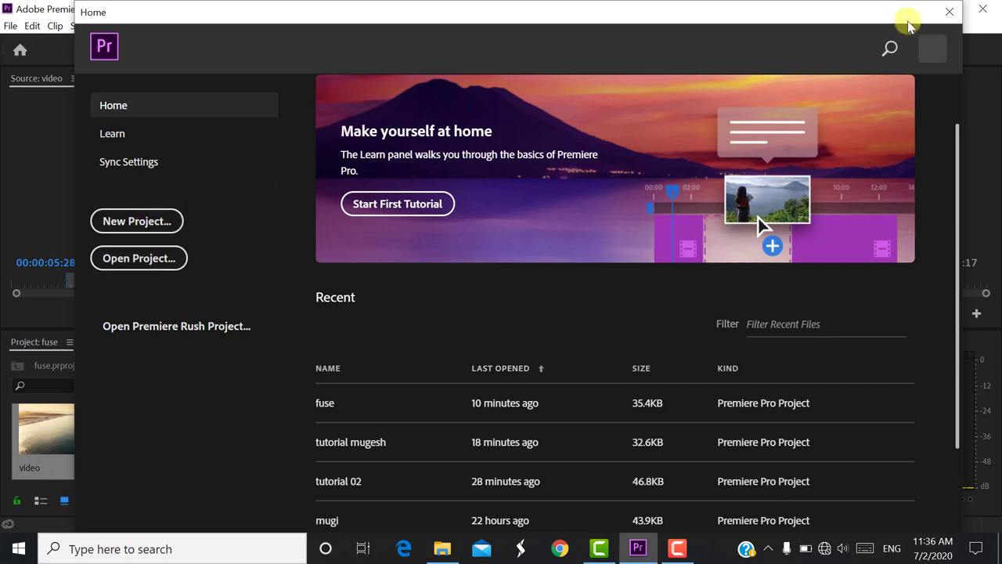
{"action": "left_click", "coordinate": [952, 13]}
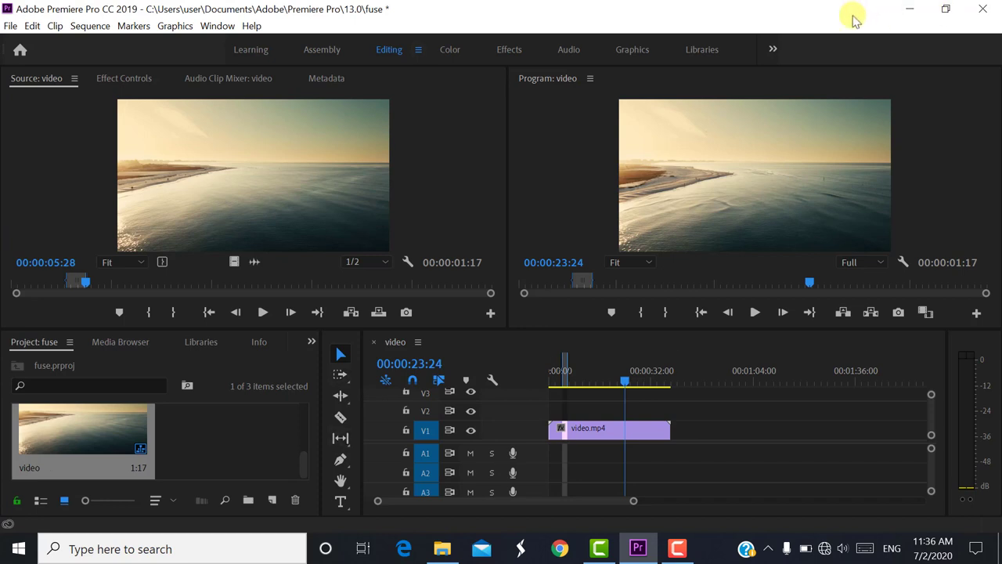
Visit the Learning workspace, close the floating Project window, then switch to Assembly workspace
{"action": "left_click", "coordinate": [242, 51]}
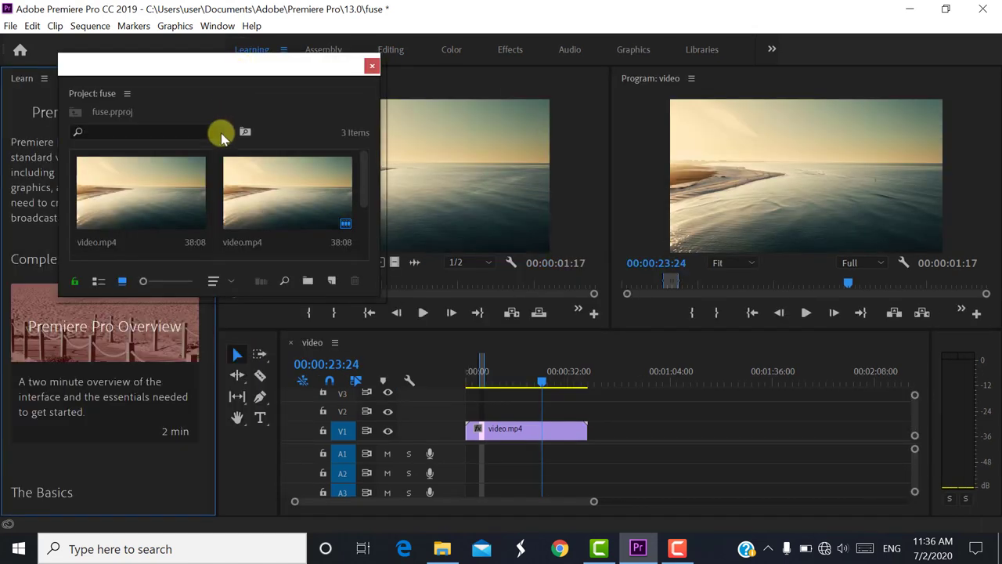
{"action": "mouse_move", "coordinate": [147, 423]}
{"action": "scroll", "coordinate": [147, 424], "scroll_direction": "down", "scroll_amount": 5}
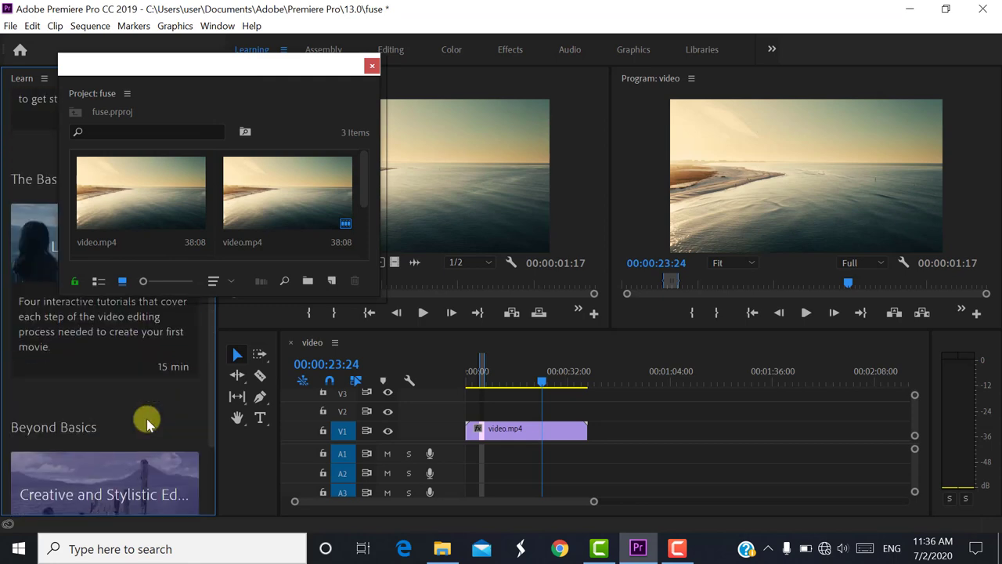
{"action": "scroll", "coordinate": [146, 424], "scroll_direction": "down", "scroll_amount": 2}
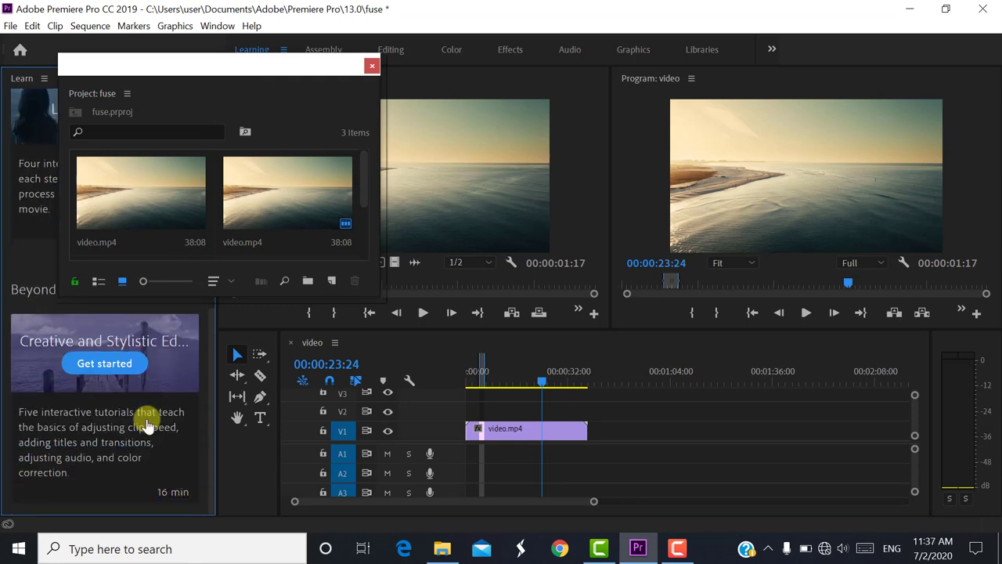
{"action": "left_click", "coordinate": [372, 66]}
{"action": "left_click", "coordinate": [324, 49]}
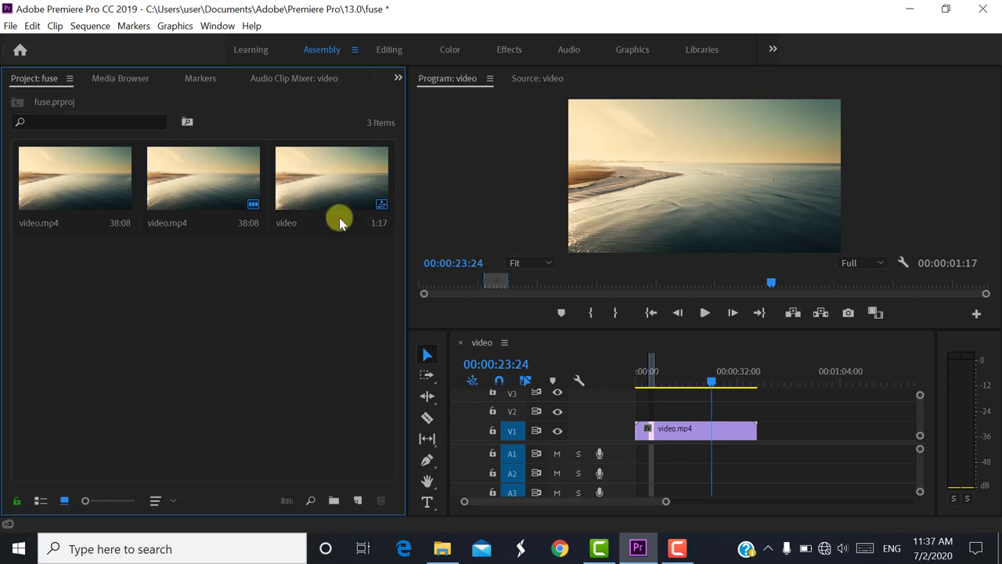
Create a new bin in the project named 'chase'
{"action": "left_click", "coordinate": [334, 501]}
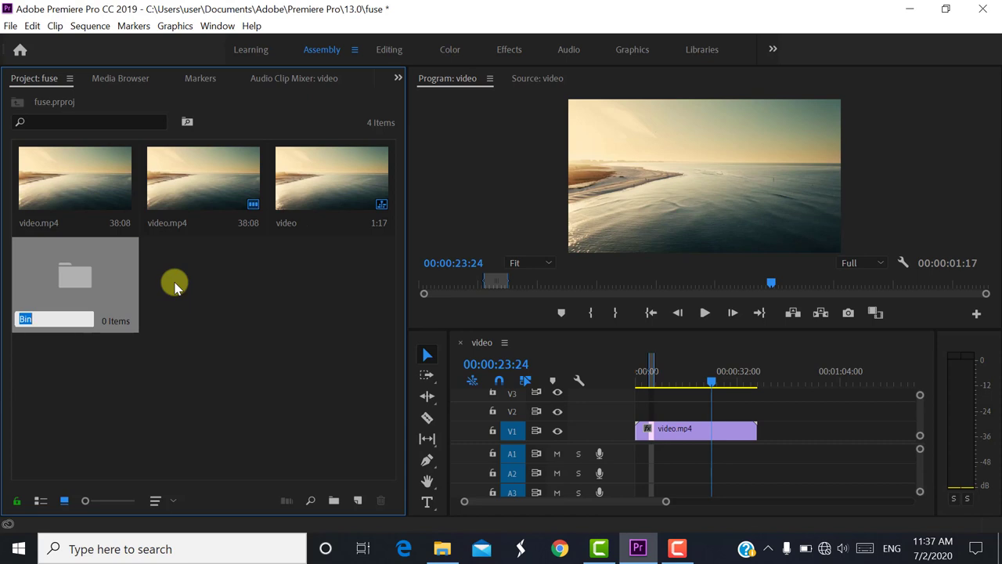
{"action": "type", "text": "ch"}
{"action": "type", "text": "ase"}
{"action": "key", "text": "Tab"}
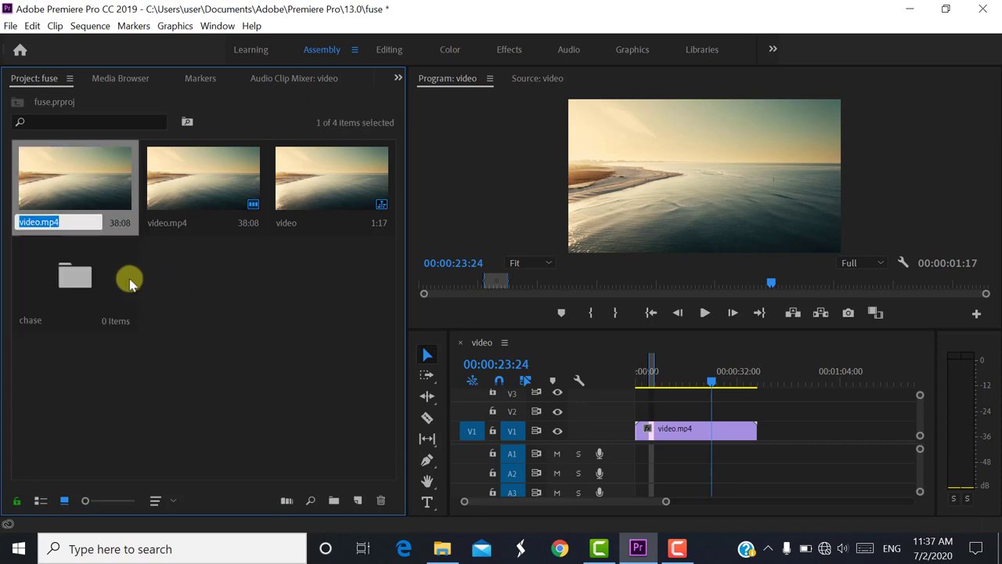
{"action": "left_click", "coordinate": [126, 273]}
Move both video.mp4 clips into the chase bin
{"action": "left_click", "coordinate": [85, 187]}
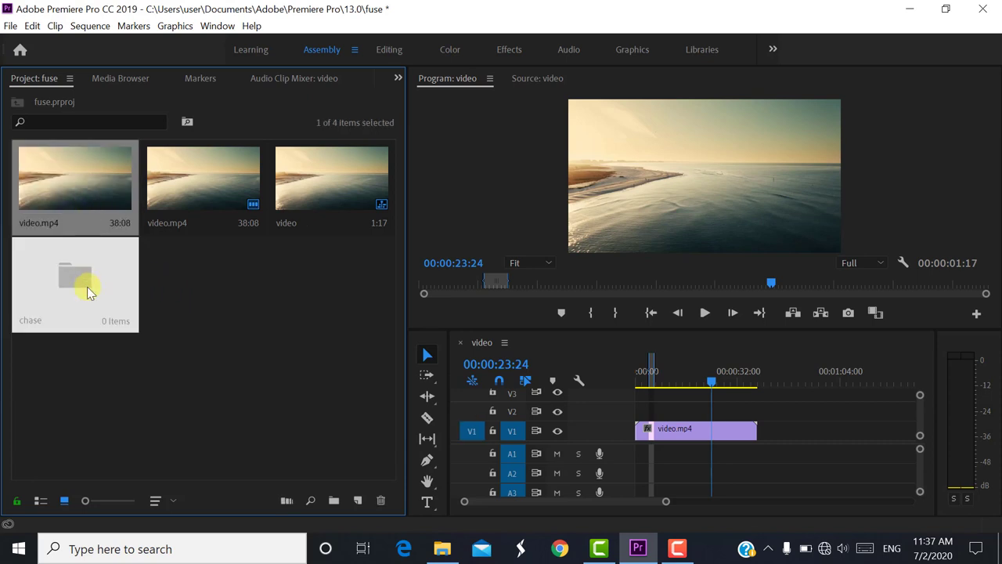
{"action": "left_click_drag", "start_coordinate": [86, 248], "coordinate": [87, 287]}
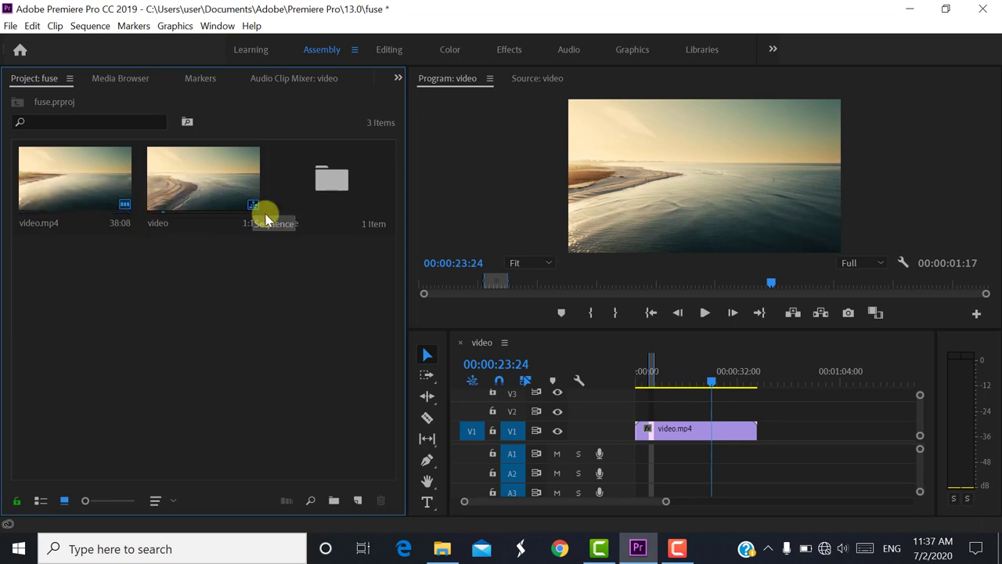
{"action": "left_click", "coordinate": [89, 179]}
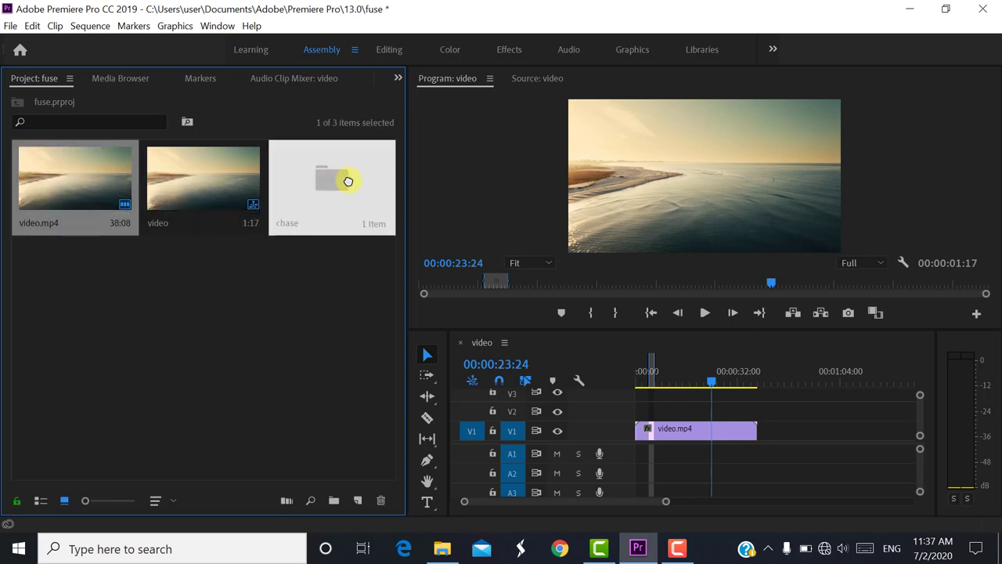
{"action": "left_click_drag", "start_coordinate": [303, 178], "coordinate": [344, 179]}
Open the chase bin and show the New Item list of creatable item types
{"action": "double_click", "coordinate": [227, 192]}
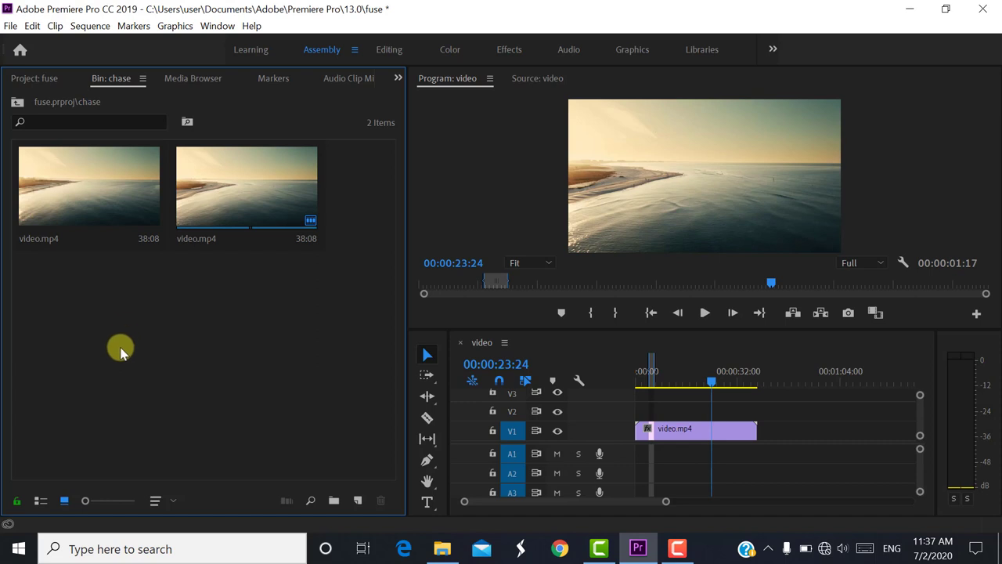
{"action": "mouse_move", "coordinate": [86, 500]}
{"action": "left_mouse_down"}
{"action": "mouse_move", "coordinate": [165, 504]}
{"action": "mouse_move", "coordinate": [67, 518]}
{"action": "left_mouse_up"}
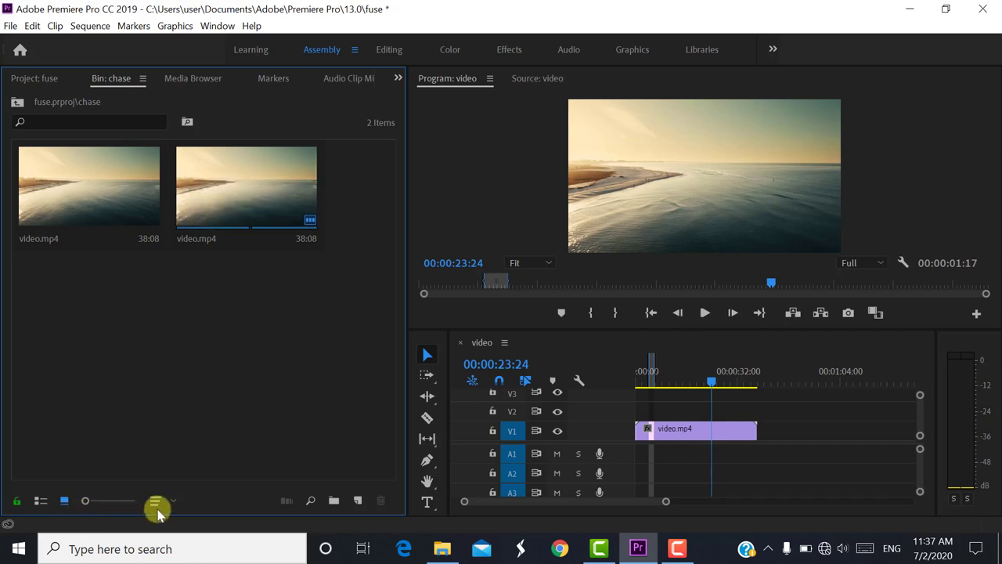
{"action": "left_click", "coordinate": [357, 500]}
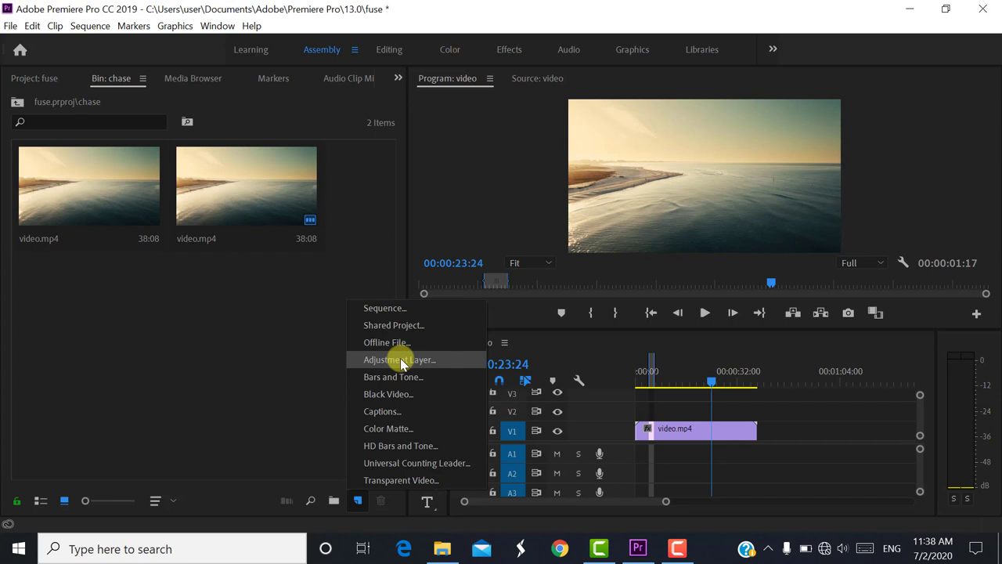
Start a Color Matte, accept its video settings and colour, then cancel it at naming
{"action": "key", "text": "Down"}
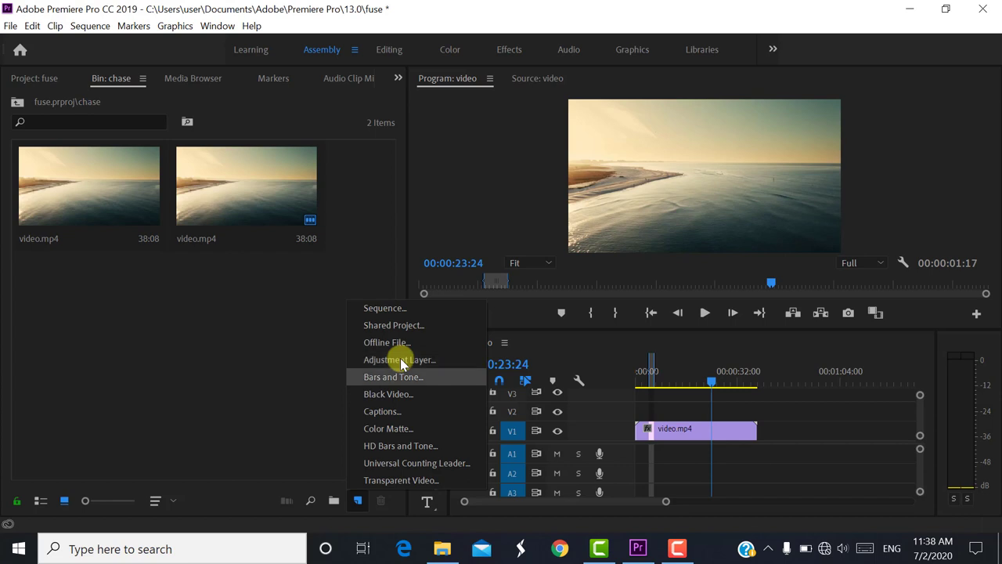
{"action": "key", "text": "Down"}
{"action": "key", "text": "Down"}
{"action": "key", "text": "Up"}
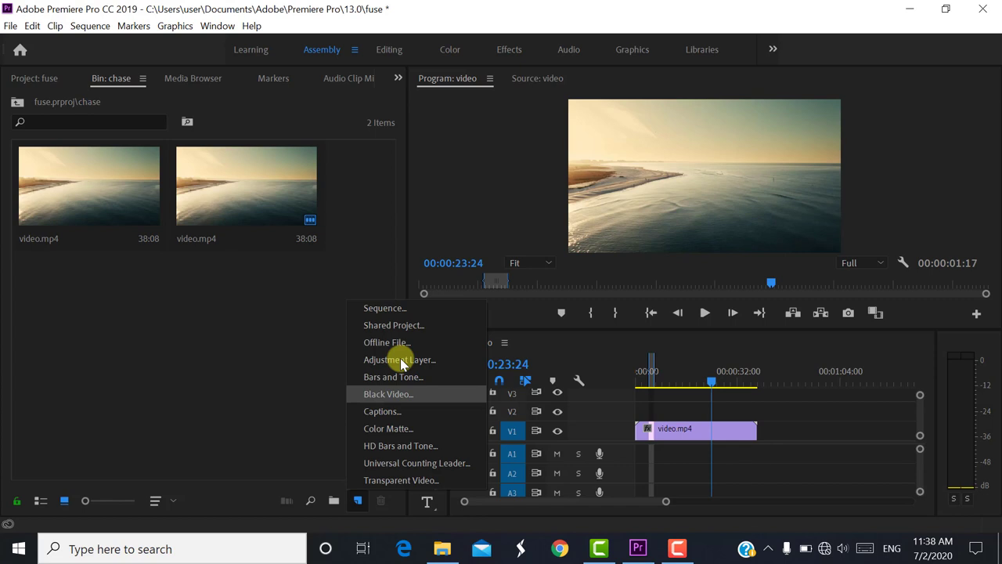
{"action": "left_click", "coordinate": [395, 440]}
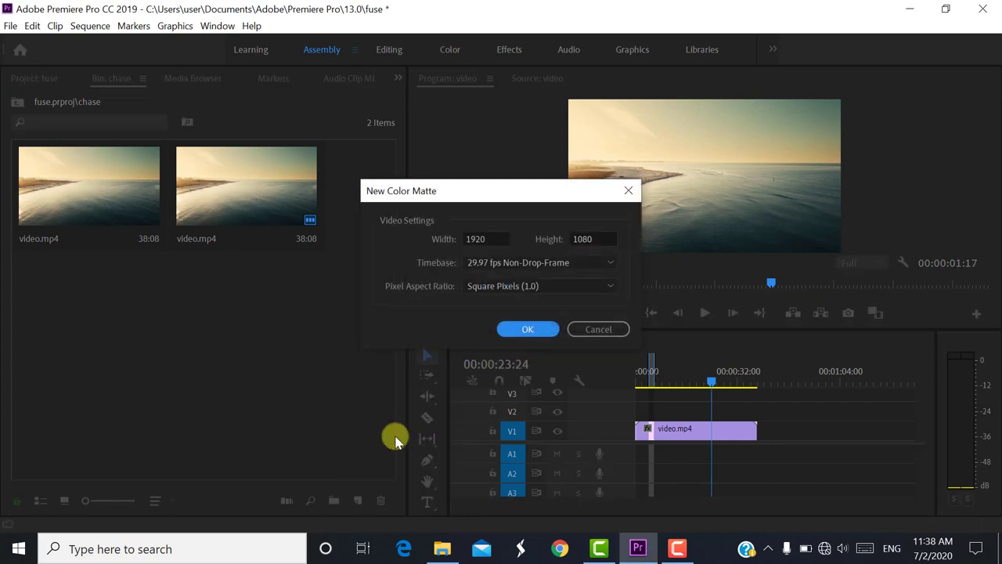
{"action": "left_click", "coordinate": [527, 329]}
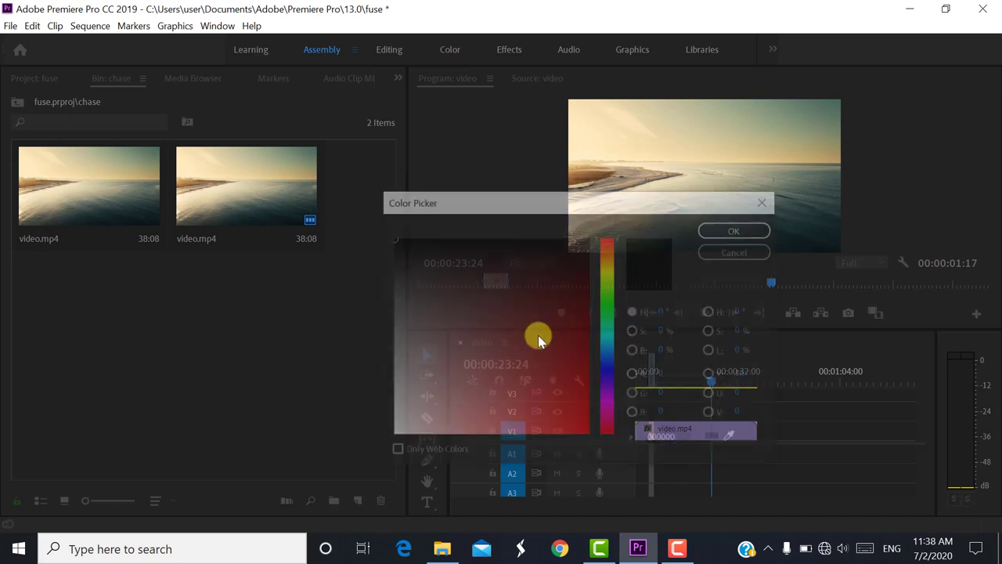
{"action": "left_click", "coordinate": [711, 229]}
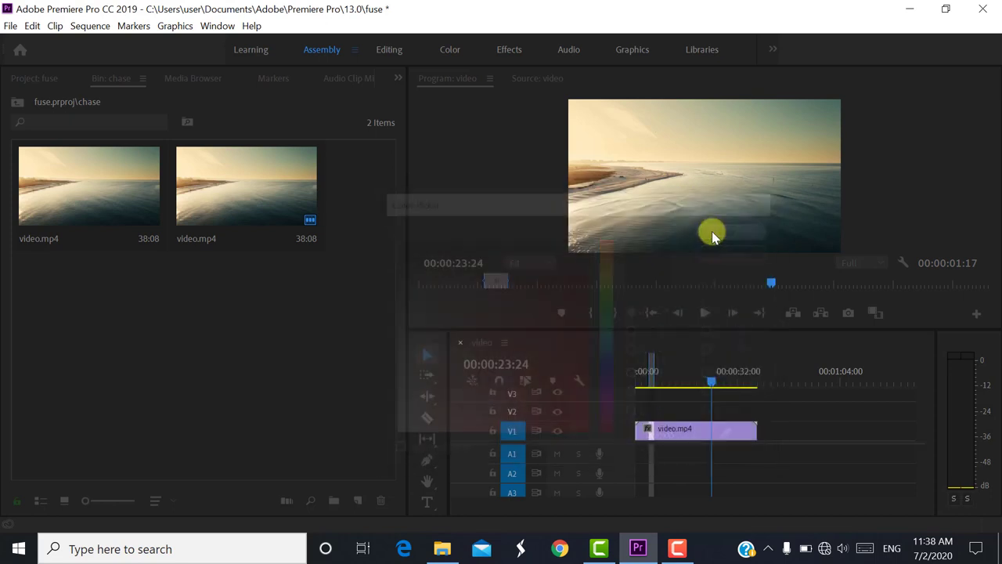
{"action": "left_click", "coordinate": [525, 296]}
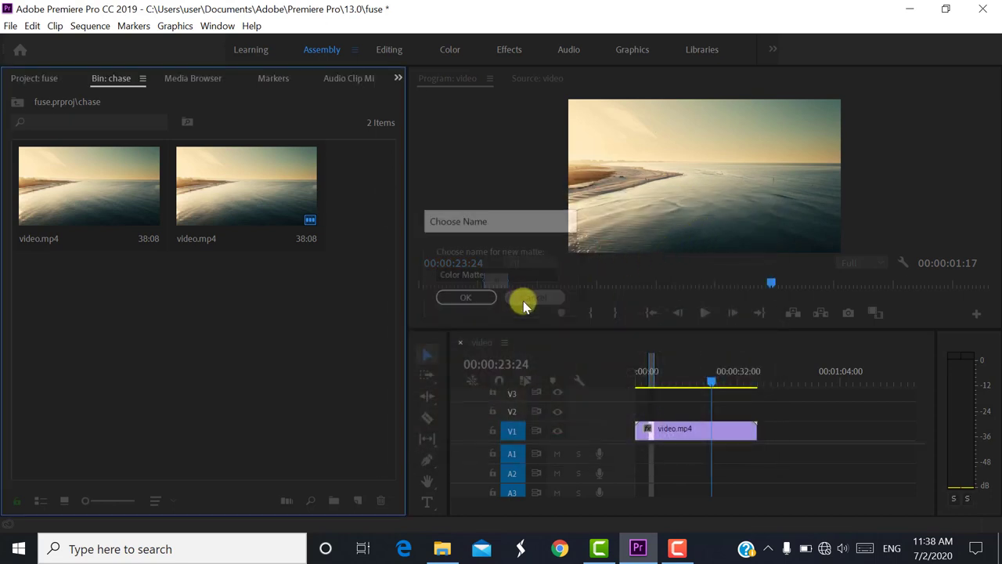
Add an HD Bars and Tone clip to the chase bin with default settings
{"action": "left_click", "coordinate": [357, 500]}
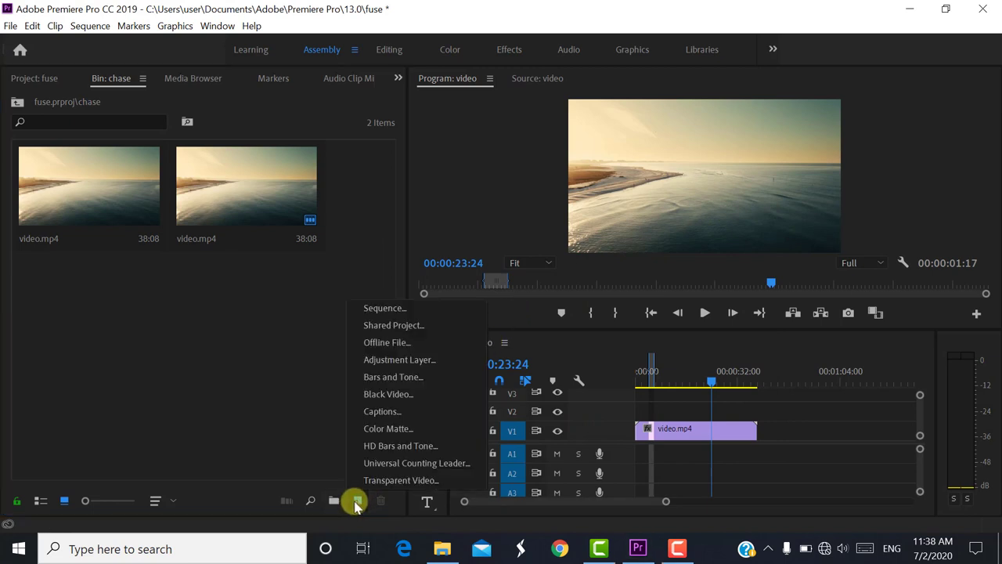
{"action": "left_click", "coordinate": [393, 446]}
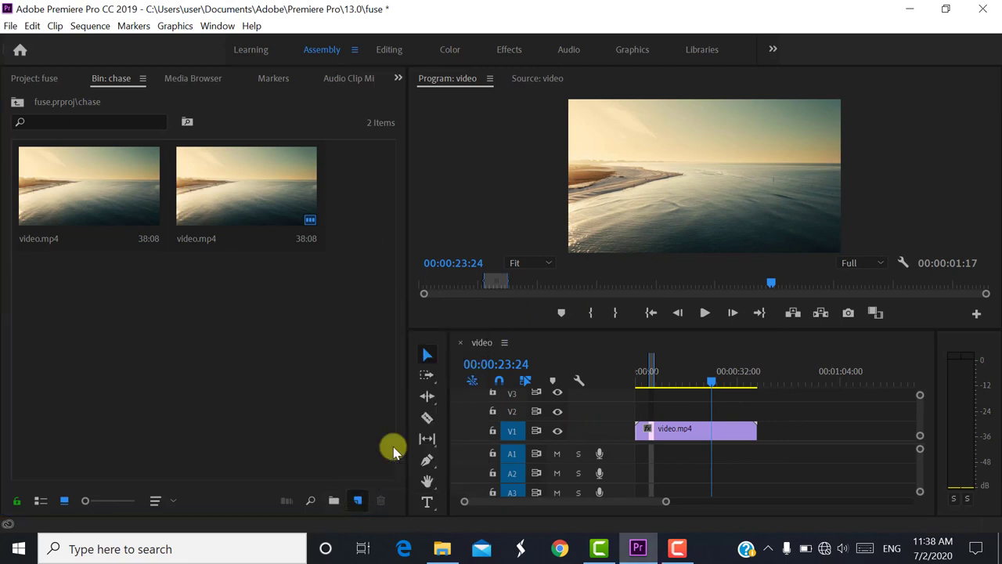
{"action": "left_click", "coordinate": [518, 362]}
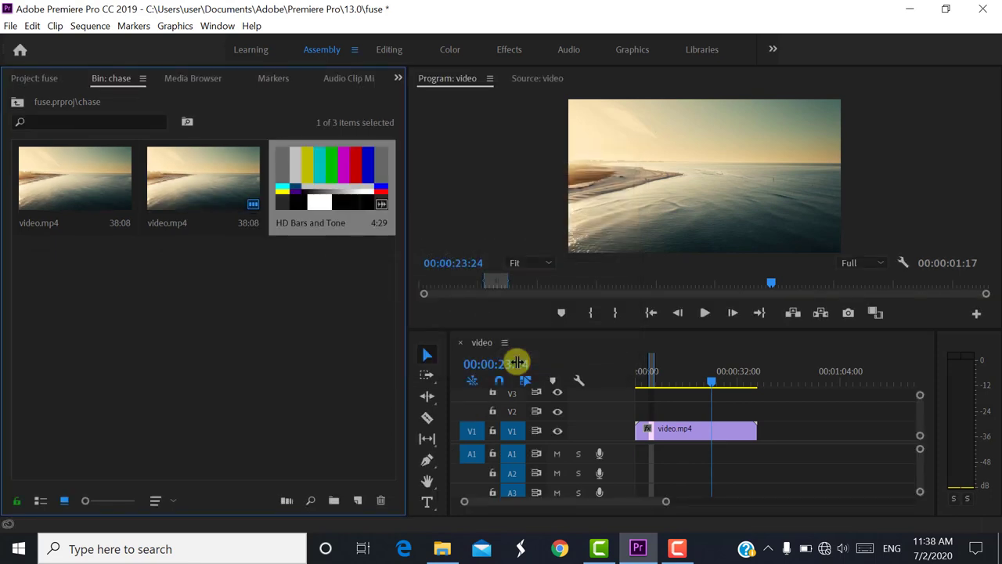
{"action": "left_click", "coordinate": [357, 501]}
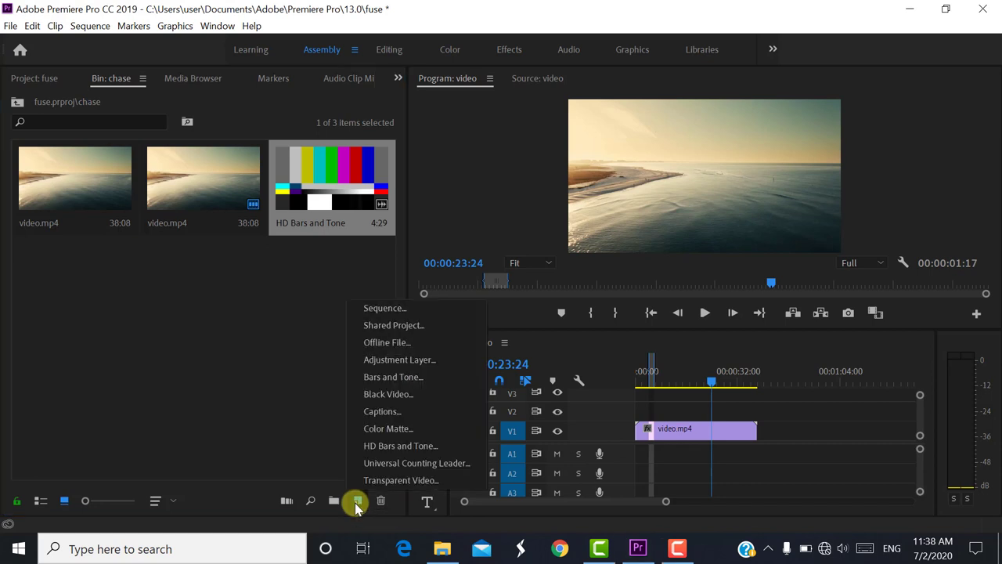
{"action": "key", "text": "Up"}
{"action": "key", "text": "Up"}
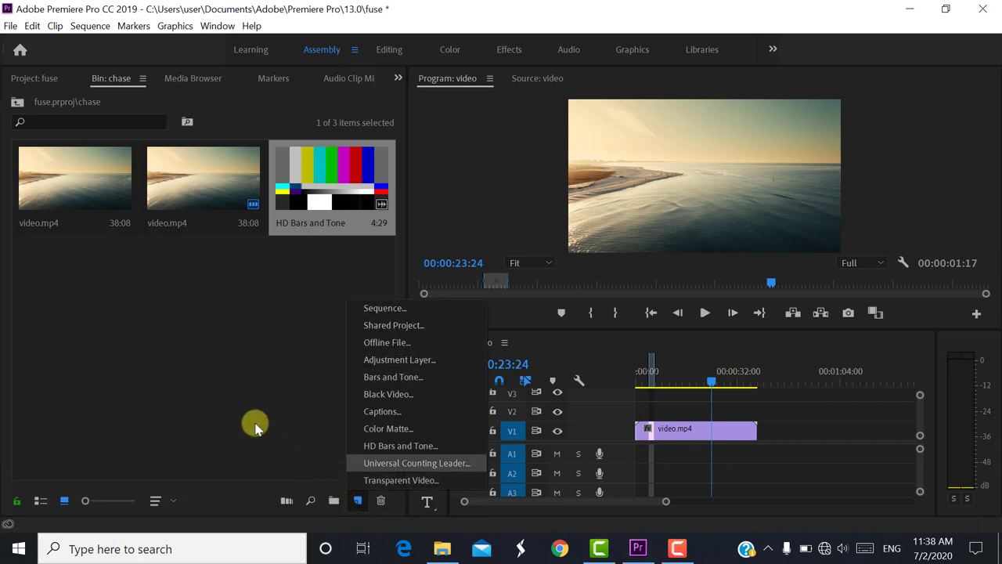
{"action": "left_click", "coordinate": [243, 418]}
{"action": "left_click", "coordinate": [243, 417]}
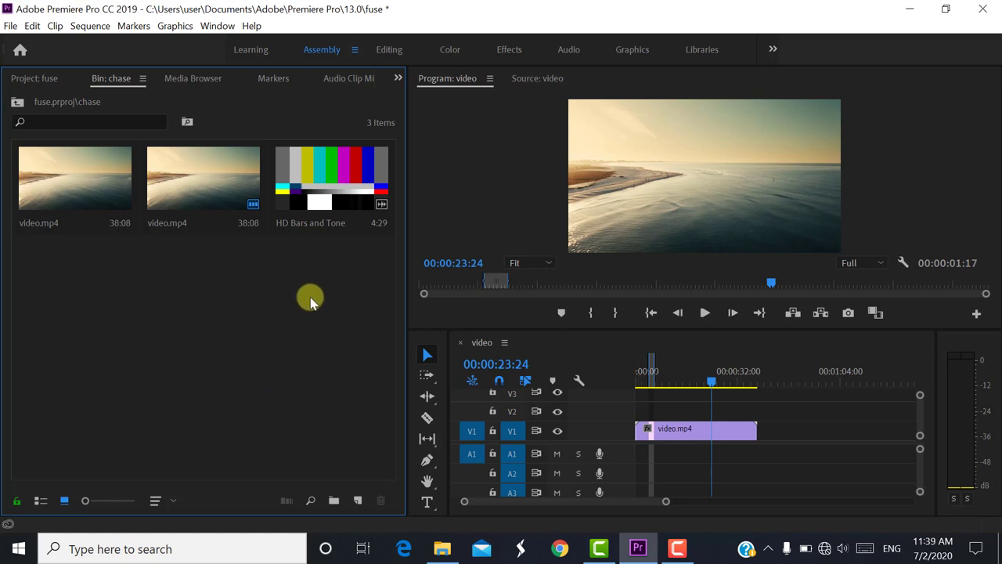
Switch to the Color workspace, then to the Effects workspace with Effect Controls and Lumetri Color
{"action": "left_click", "coordinate": [453, 53]}
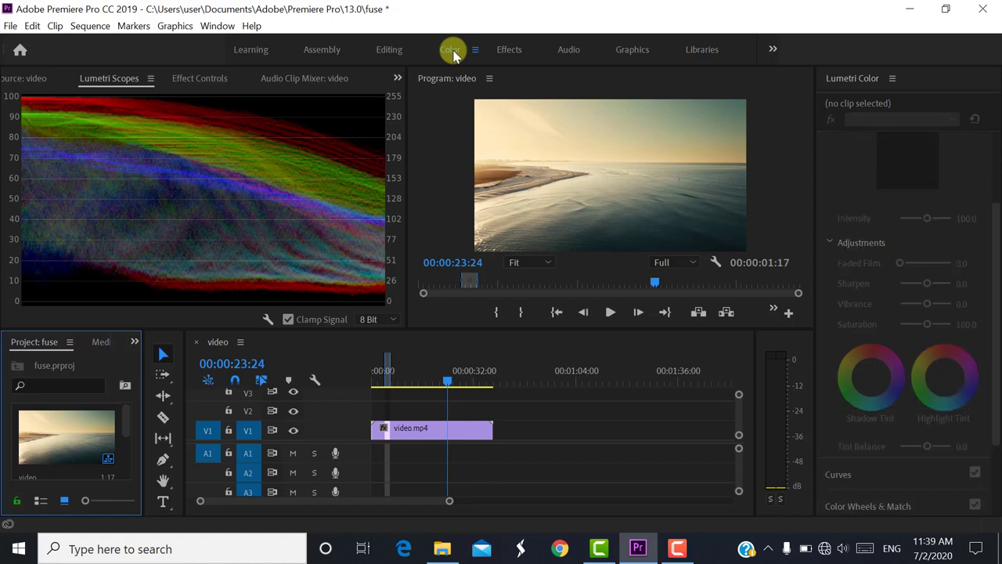
{"action": "left_click", "coordinate": [517, 51]}
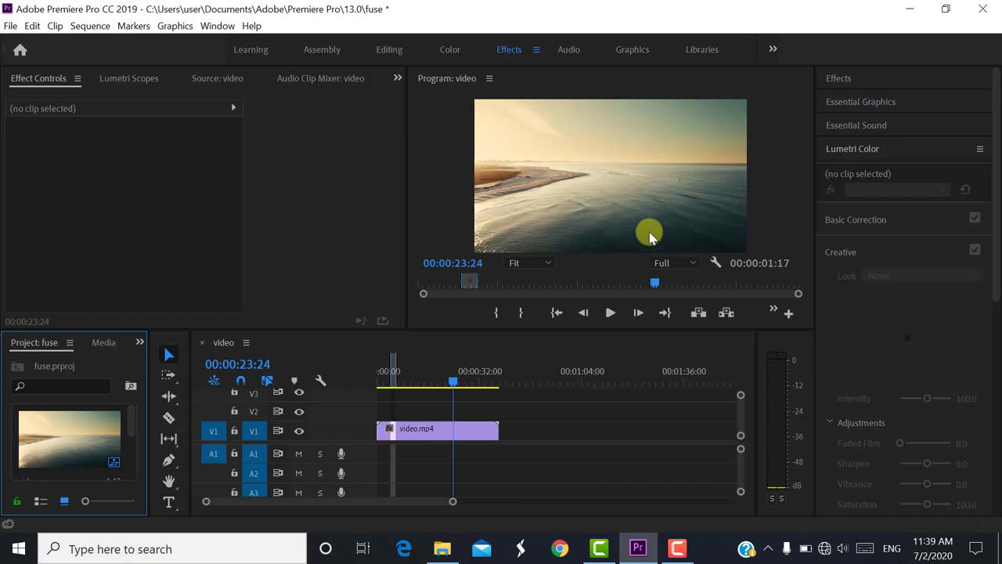
Switch to the Audio workspace showing the Audio Clip Mixer and Essential Sound panels
{"action": "left_click", "coordinate": [569, 56]}
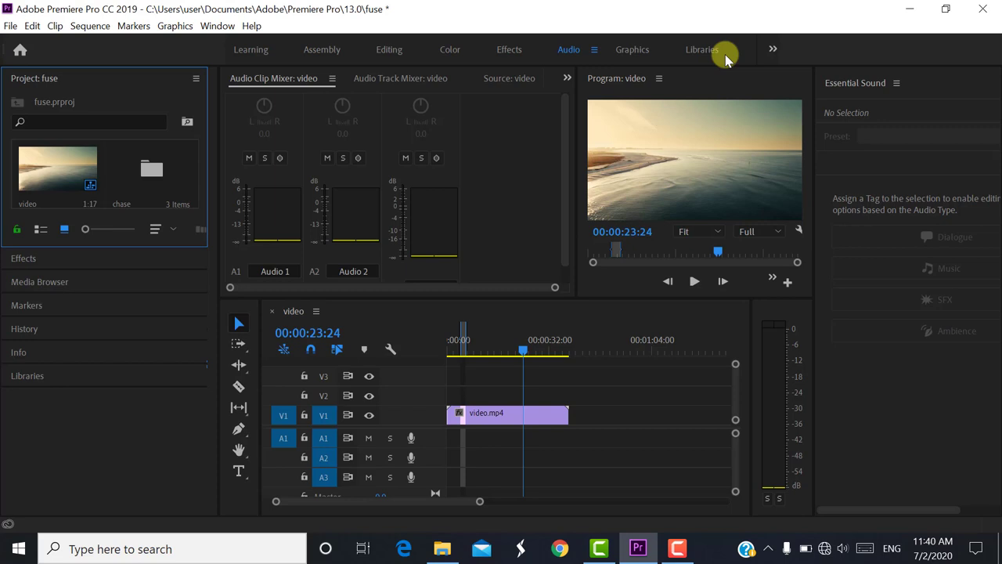
{"action": "left_click", "coordinate": [677, 548]}
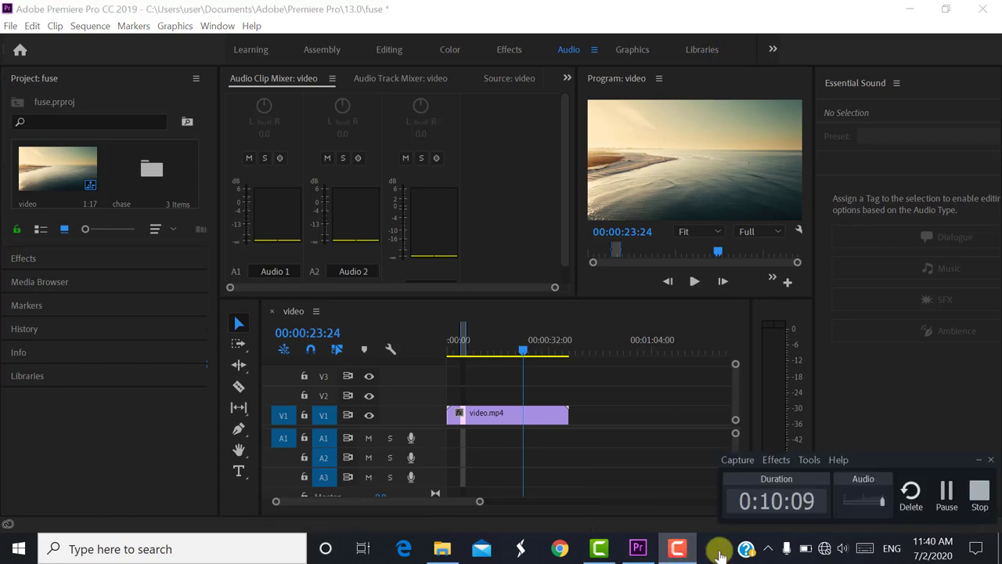